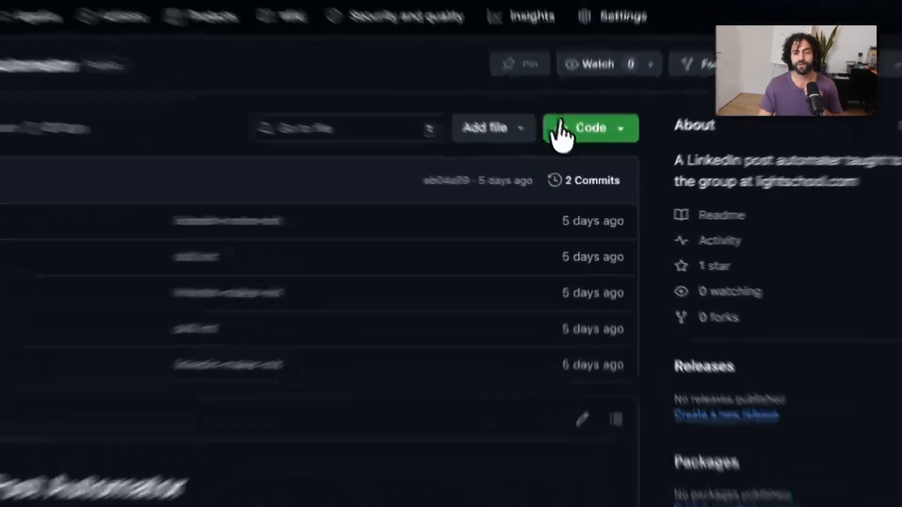
Copy the HTTPS clone URL of the LinkedIn-Post-Automator repository and close the clone options.
{"action": "left_click", "coordinate": [579, 160]}
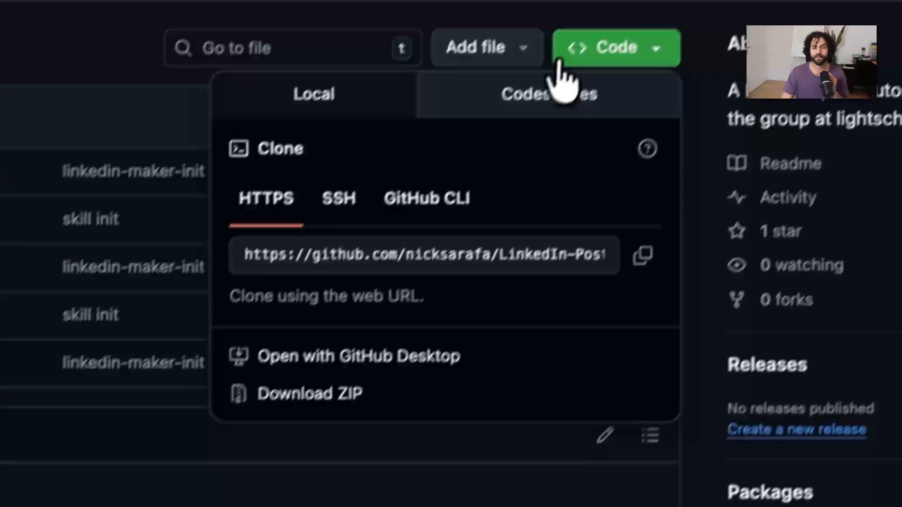
{"action": "left_click", "coordinate": [581, 56]}
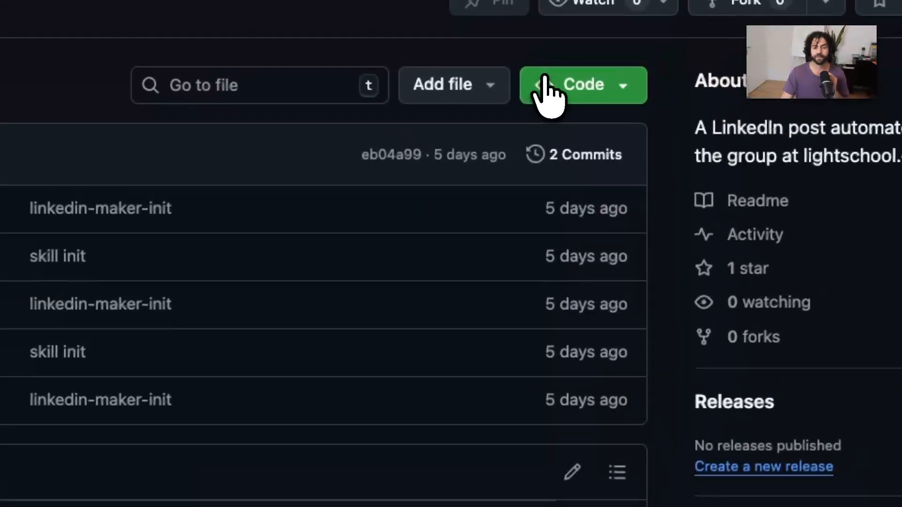
{"action": "left_click", "coordinate": [581, 56]}
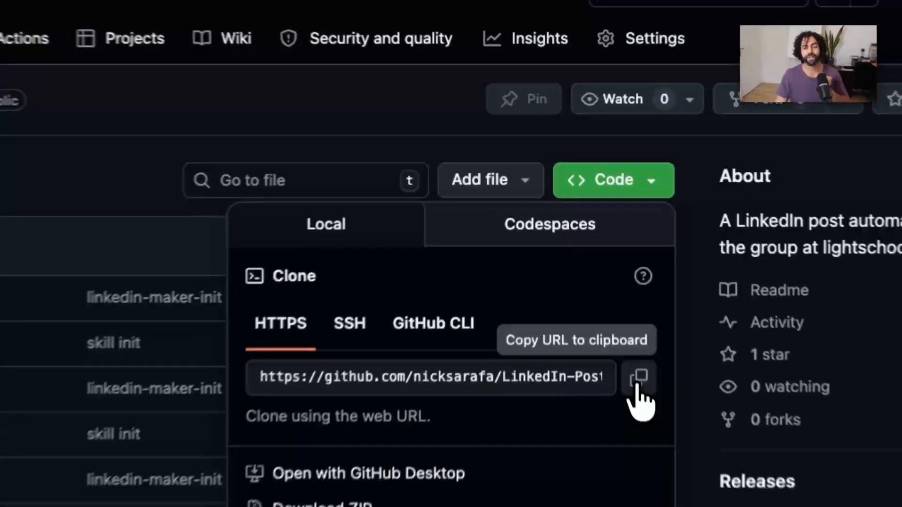
{"action": "left_click", "coordinate": [606, 264]}
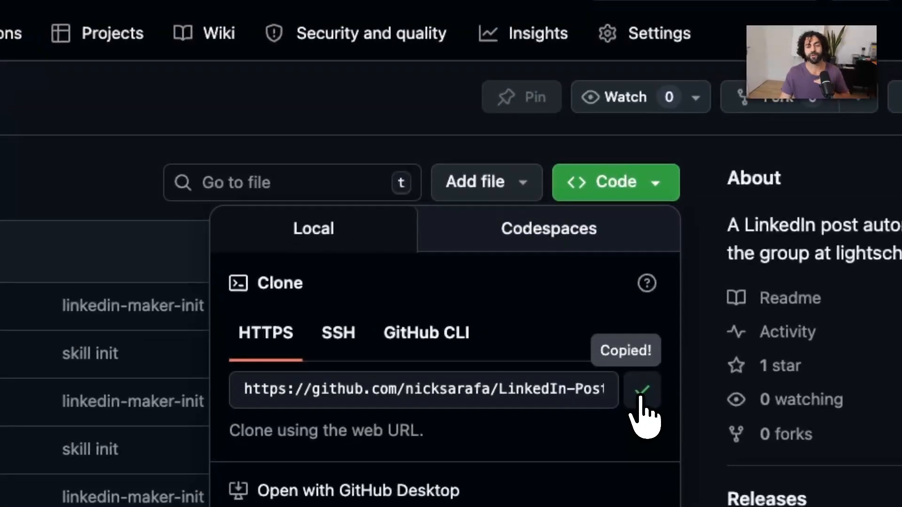
{"action": "left_click", "coordinate": [305, 113]}
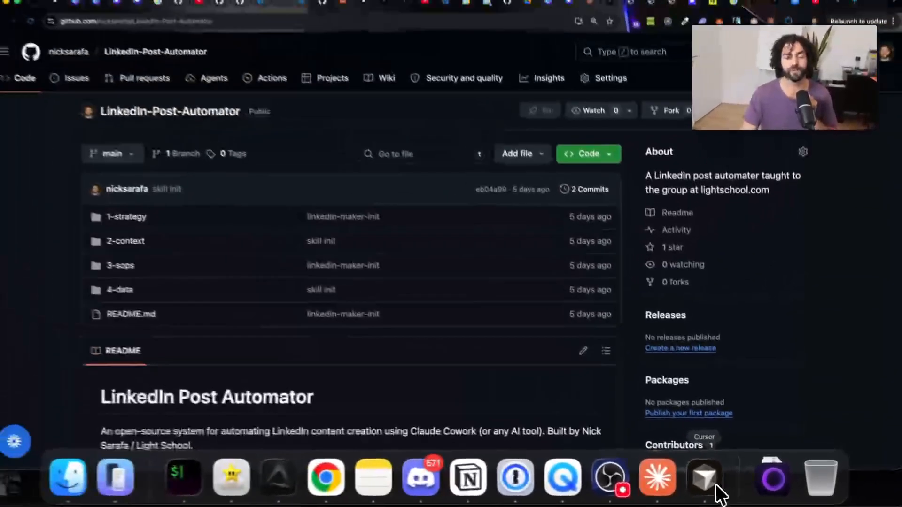
Switch to Cursor, open strategy.md from the 1-strategy folder, and reduce the interface zoom.
{"action": "left_click", "coordinate": [705, 478]}
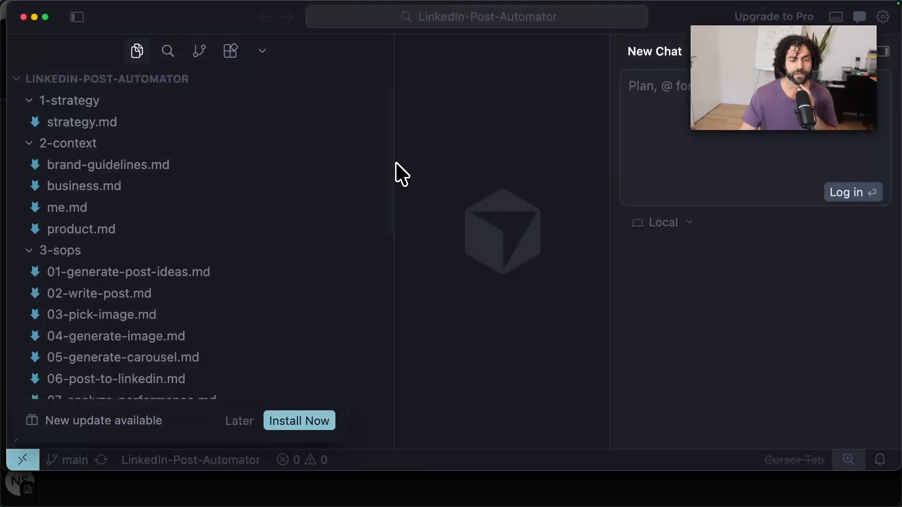
{"action": "left_click", "coordinate": [883, 61]}
{"action": "left_click", "coordinate": [882, 61]}
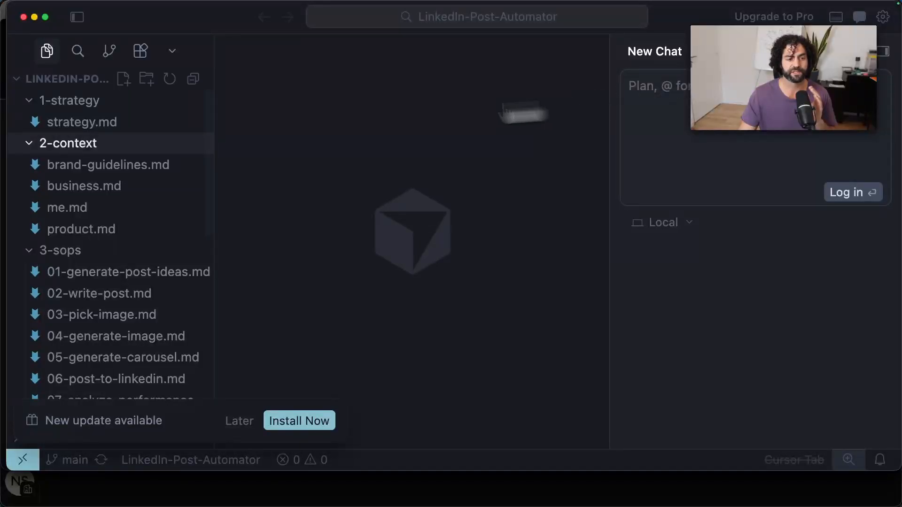
{"action": "left_click", "coordinate": [121, 124]}
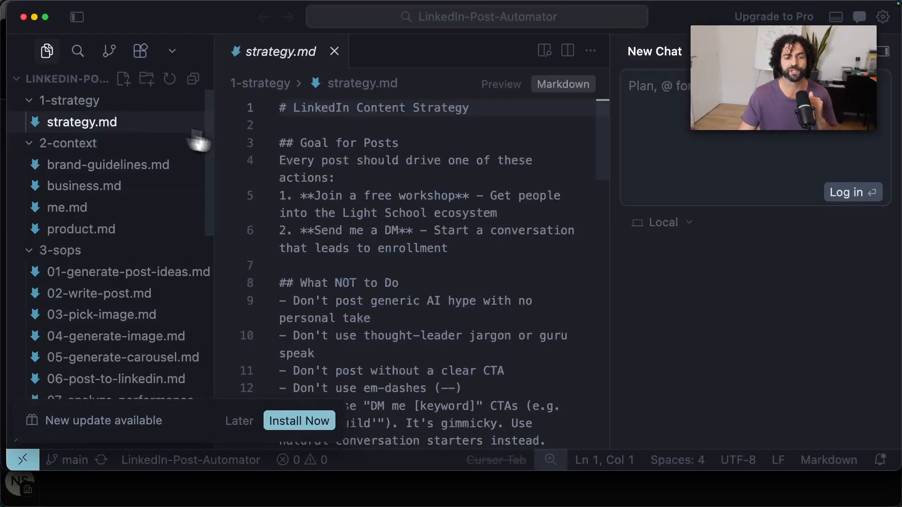
{"action": "scroll", "coordinate": [403, 177], "scroll_direction": "down", "scroll_amount": 1}
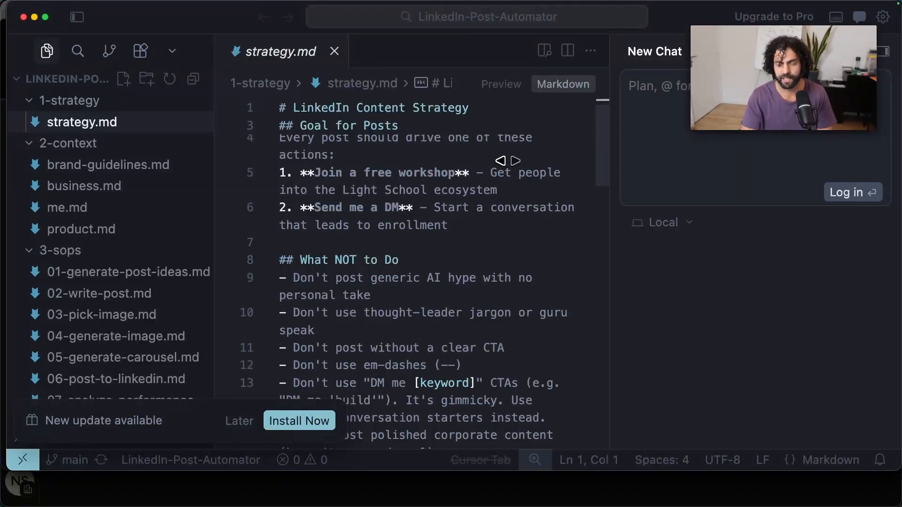
{"action": "key", "text": "super+minus"}
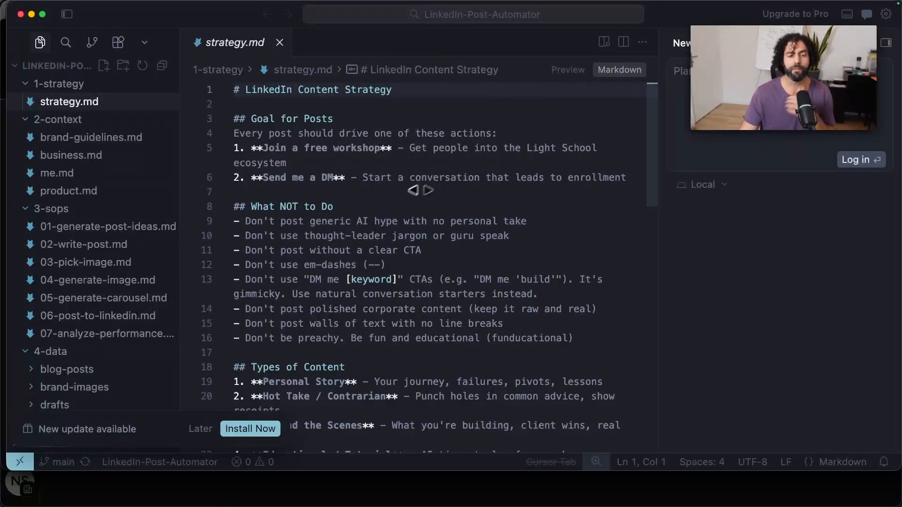
Review the post goals and the "What NOT to Do" rules in strategy.md.
{"action": "scroll", "coordinate": [437, 139], "scroll_direction": "down", "scroll_amount": 2}
{"action": "scroll", "coordinate": [437, 134], "scroll_direction": "up", "scroll_amount": 2}
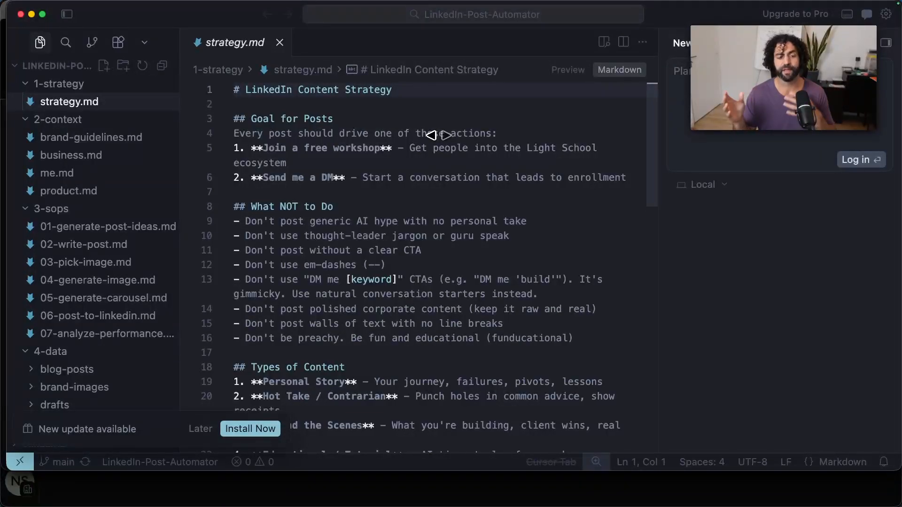
{"action": "scroll", "coordinate": [446, 188], "scroll_direction": "down", "scroll_amount": 5}
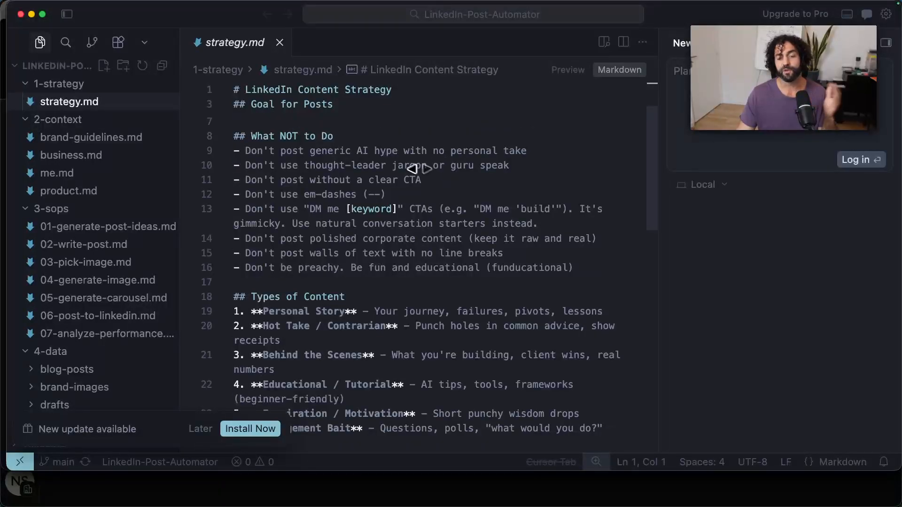
{"action": "left_click_drag", "start_coordinate": [554, 279], "coordinate": [246, 136]}
{"action": "left_click", "coordinate": [245, 136]}
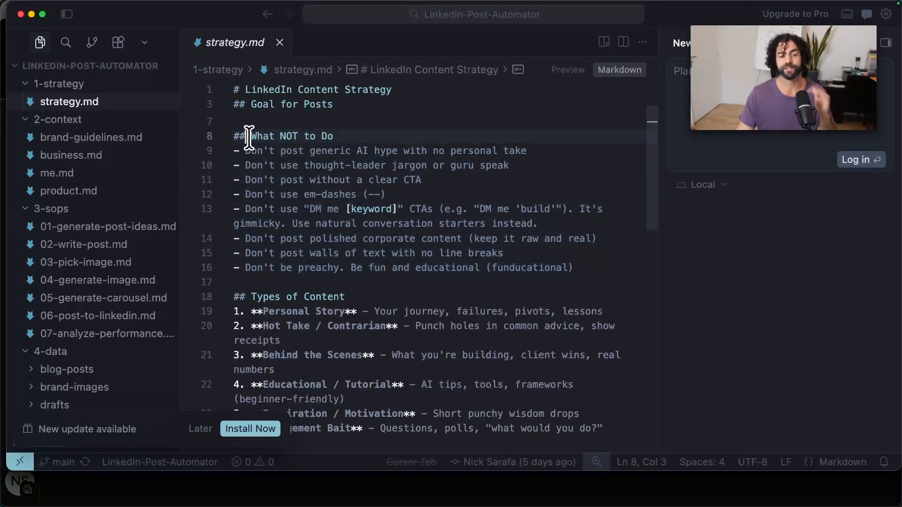
{"action": "left_click", "coordinate": [326, 165]}
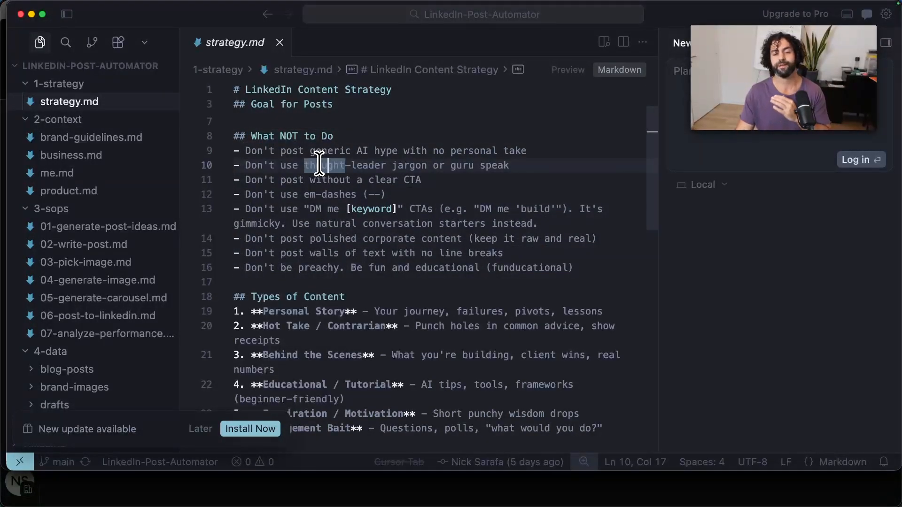
{"action": "left_click", "coordinate": [559, 141]}
{"action": "left_click", "coordinate": [562, 149]}
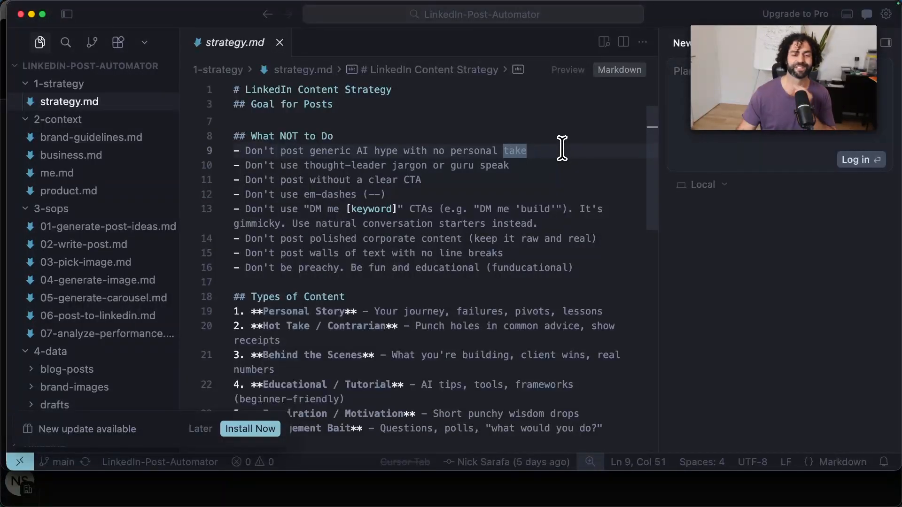
{"action": "left_click", "coordinate": [513, 191]}
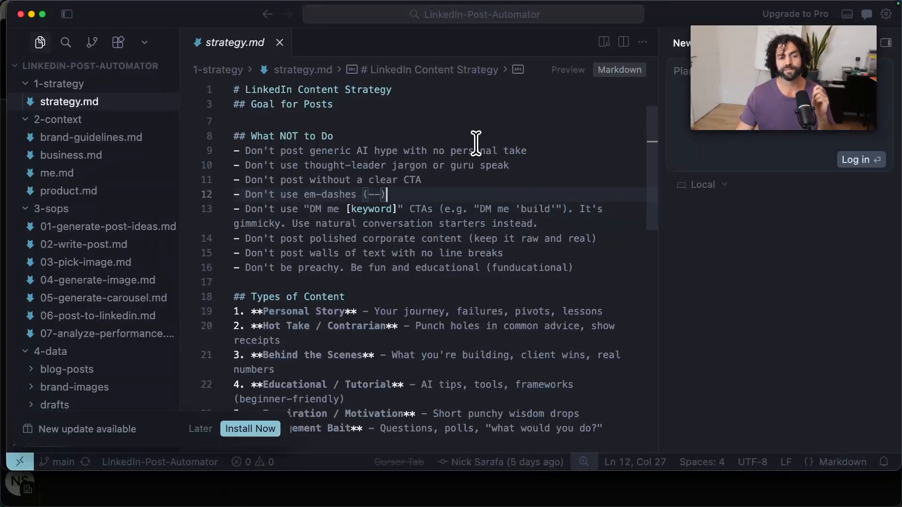
Read the content types, content pillars, posting cadence and post structure sections of strategy.md.
{"action": "scroll", "coordinate": [465, 150], "scroll_direction": "down", "scroll_amount": 3}
{"action": "scroll", "coordinate": [464, 150], "scroll_direction": "down", "scroll_amount": 5}
{"action": "scroll", "coordinate": [465, 145], "scroll_direction": "up", "scroll_amount": 2}
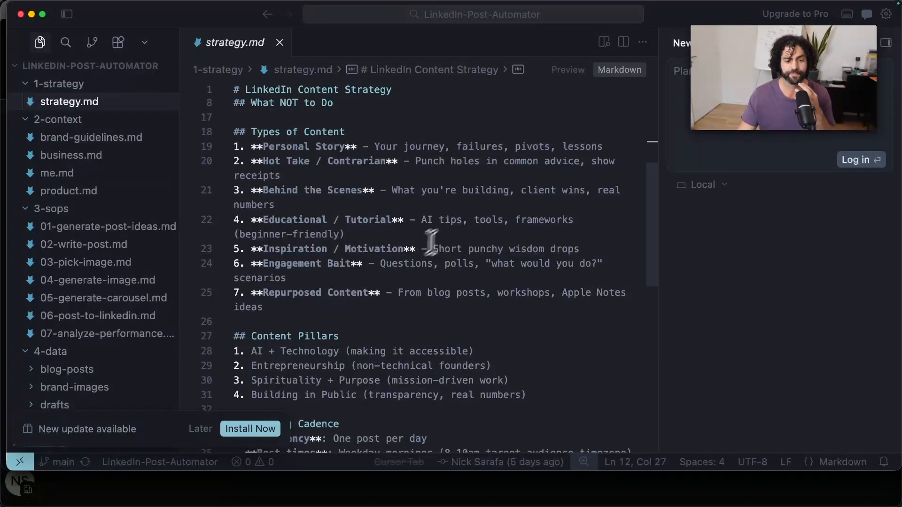
{"action": "scroll", "coordinate": [452, 222], "scroll_direction": "down", "scroll_amount": 10}
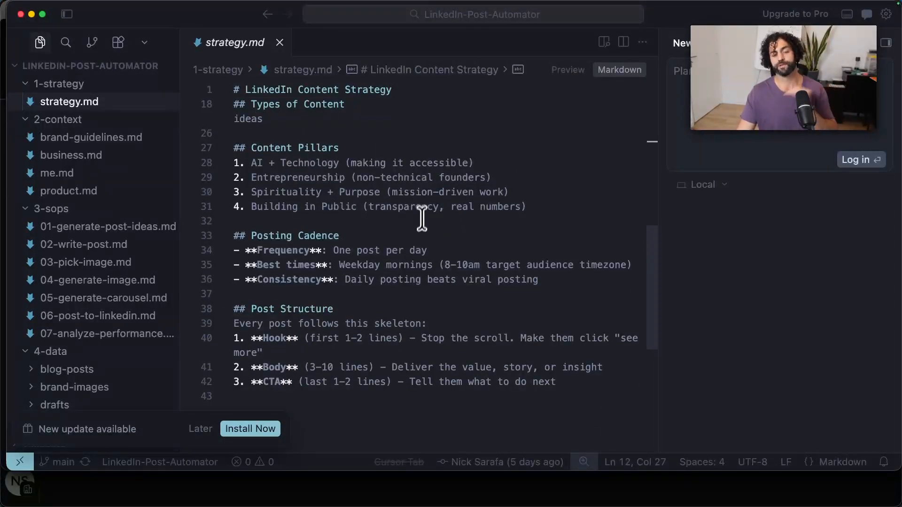
{"action": "double_click", "coordinate": [417, 237]}
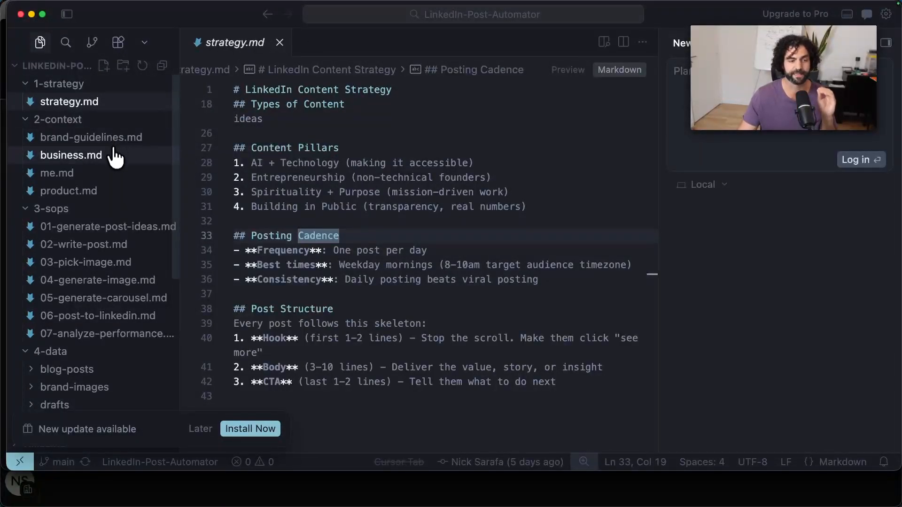
Collapse the 3-sops and 4-data folders in the project tree, keeping 2-context expanded.
{"action": "scroll", "coordinate": [117, 137], "scroll_direction": "down", "scroll_amount": 4}
{"action": "scroll", "coordinate": [118, 136], "scroll_direction": "up", "scroll_amount": 4}
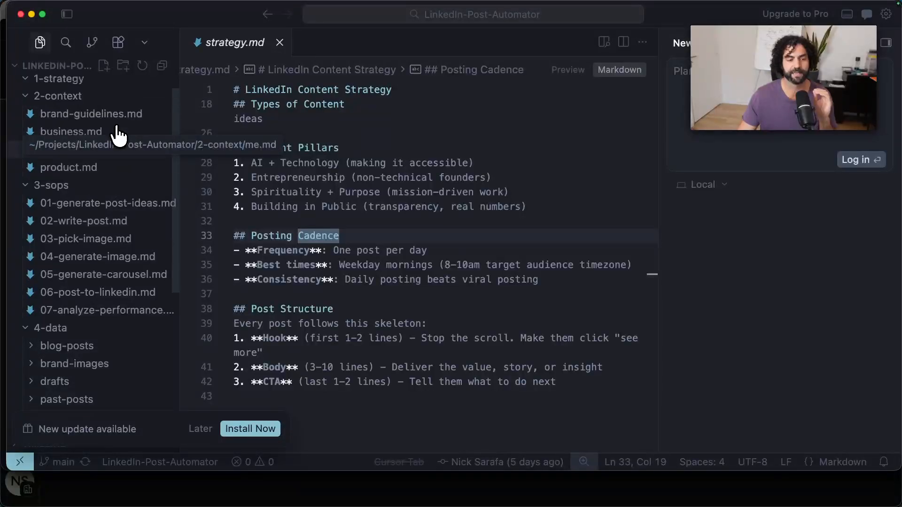
{"action": "left_click", "coordinate": [119, 123]}
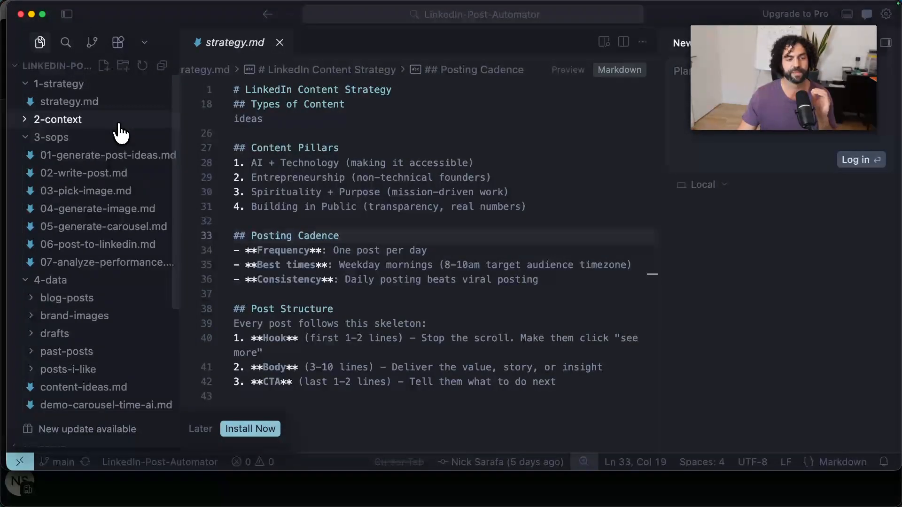
{"action": "left_click", "coordinate": [29, 143]}
{"action": "left_click", "coordinate": [88, 157]}
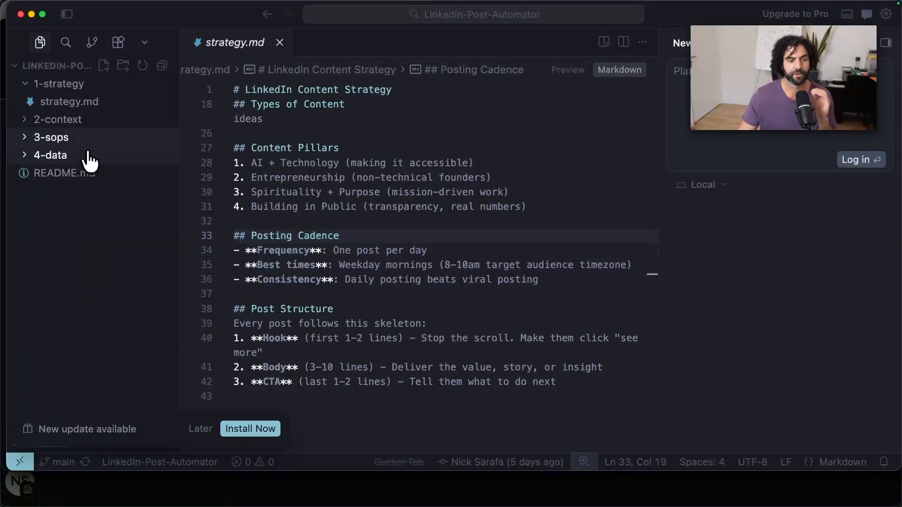
{"action": "left_click", "coordinate": [93, 125]}
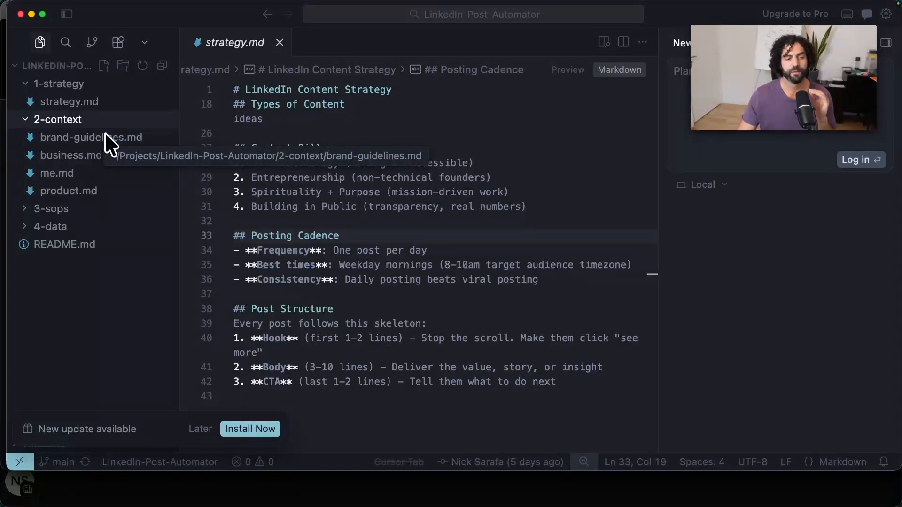
Open me.md and business.md in the 2-context folder to examine the personal and business background.
{"action": "left_click", "coordinate": [68, 176]}
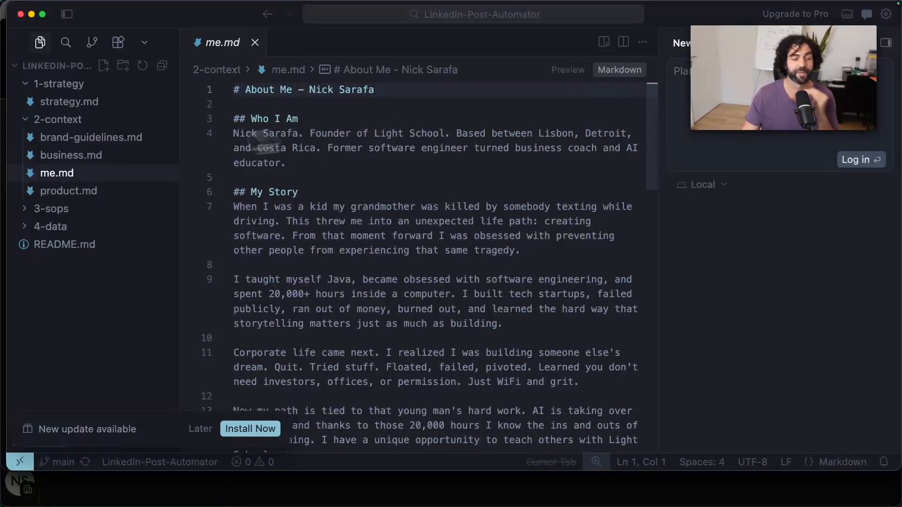
{"action": "left_click", "coordinate": [108, 154]}
{"action": "scroll", "coordinate": [252, 151], "scroll_direction": "down", "scroll_amount": 4}
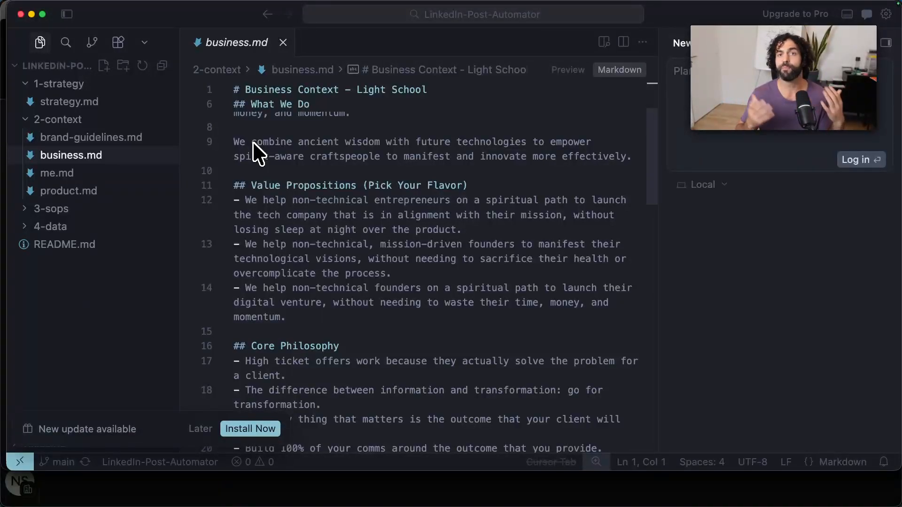
Open brand-guidelines.md and read its tone of voice, voice description, brand personality and copywriting rules.
{"action": "left_click", "coordinate": [120, 139]}
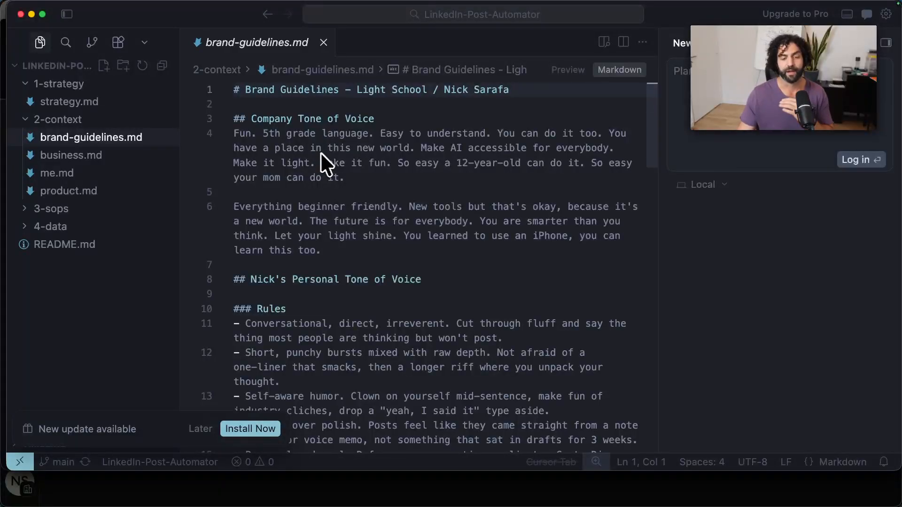
{"action": "scroll", "coordinate": [322, 161], "scroll_direction": "down", "scroll_amount": 10}
{"action": "scroll", "coordinate": [305, 161], "scroll_direction": "down", "scroll_amount": 8}
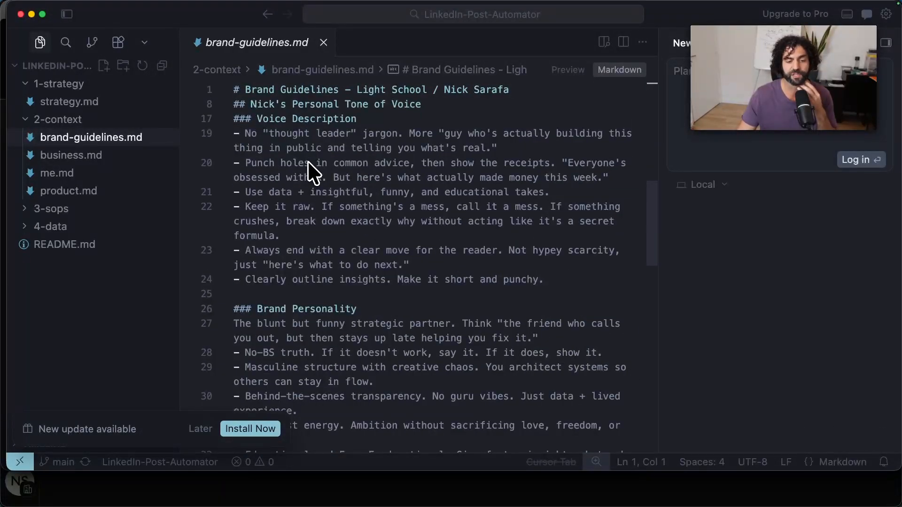
{"action": "scroll", "coordinate": [309, 161], "scroll_direction": "up", "scroll_amount": 4}
{"action": "mouse_move", "coordinate": [428, 498]}
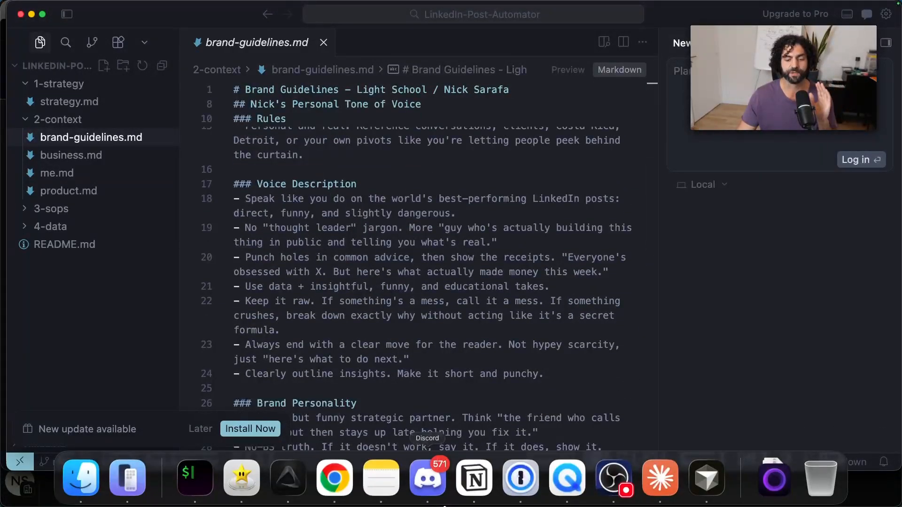
{"action": "scroll", "coordinate": [433, 221], "scroll_direction": "down", "scroll_amount": 2}
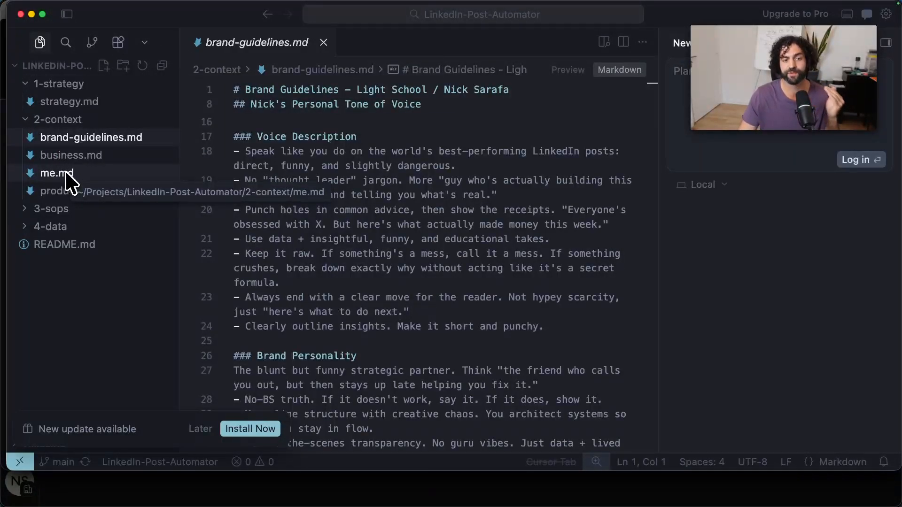
{"action": "scroll", "coordinate": [316, 202], "scroll_direction": "down", "scroll_amount": 1}
{"action": "scroll", "coordinate": [324, 202], "scroll_direction": "down", "scroll_amount": 5}
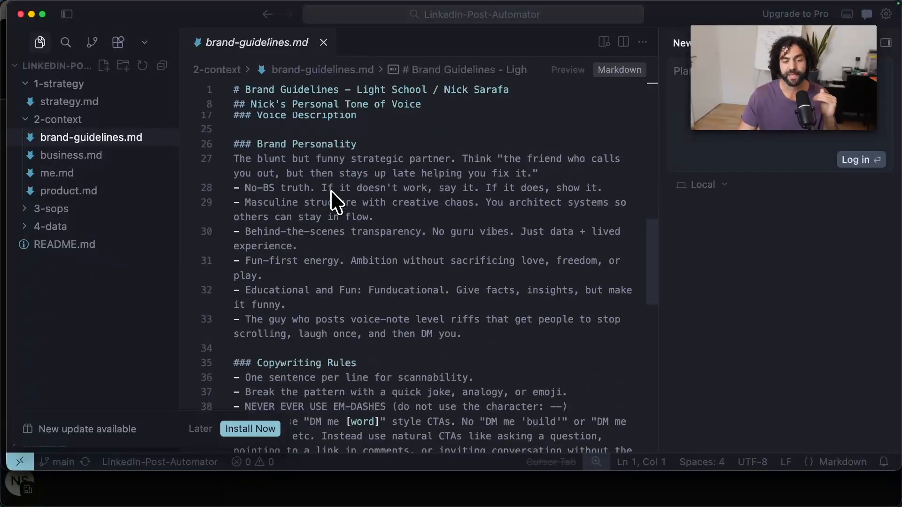
{"action": "scroll", "coordinate": [335, 200], "scroll_direction": "down", "scroll_amount": 2}
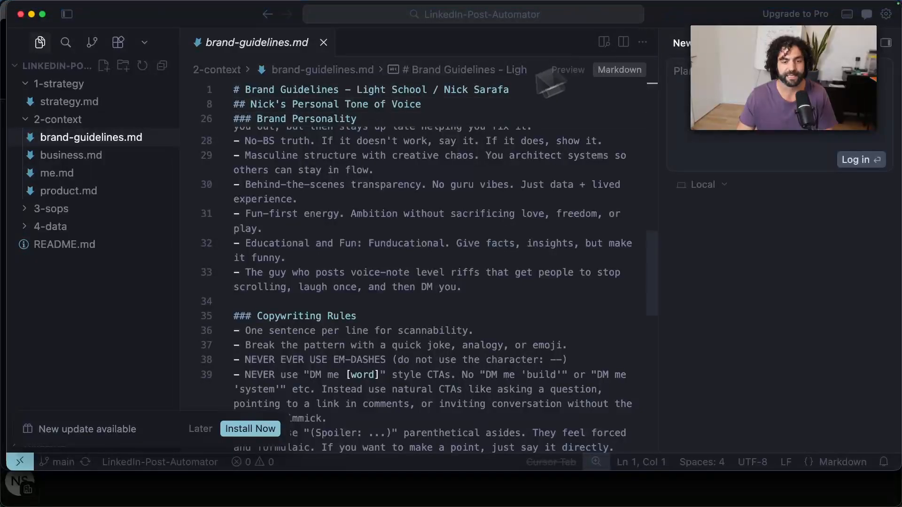
Revisit me.md in the 2-context folder and return to brand-guidelines.md.
{"action": "left_click", "coordinate": [106, 178]}
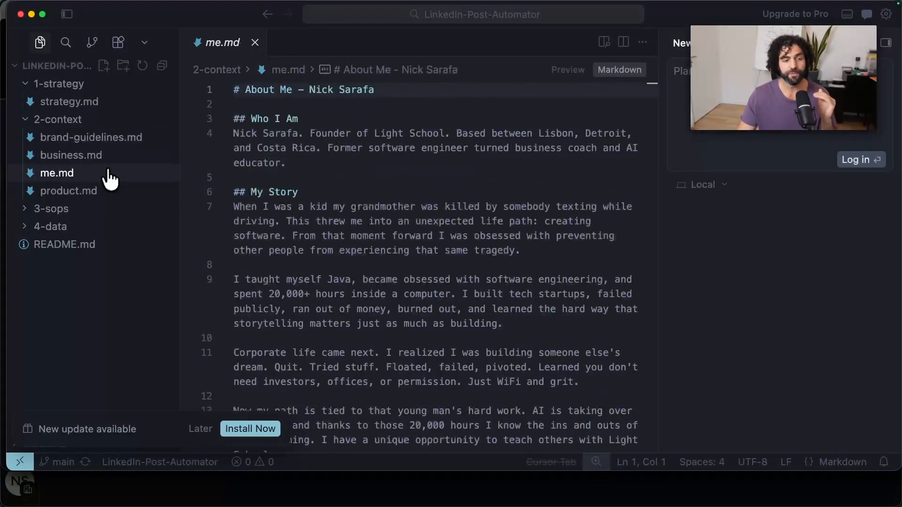
{"action": "left_click", "coordinate": [114, 165]}
{"action": "left_click", "coordinate": [123, 139]}
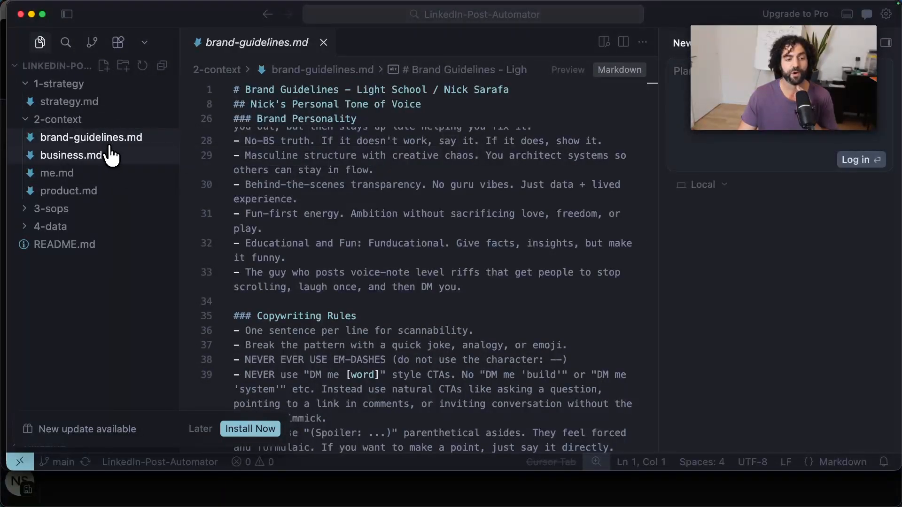
Expand the 3-sops folder and widen the file explorer so its full file names fit.
{"action": "left_click", "coordinate": [98, 208]}
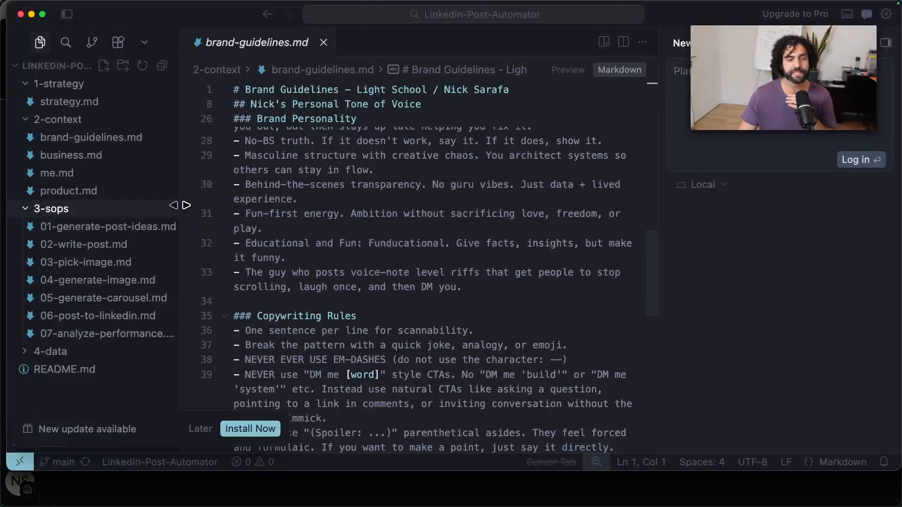
{"action": "left_click_drag", "start_coordinate": [186, 205], "coordinate": [303, 199]}
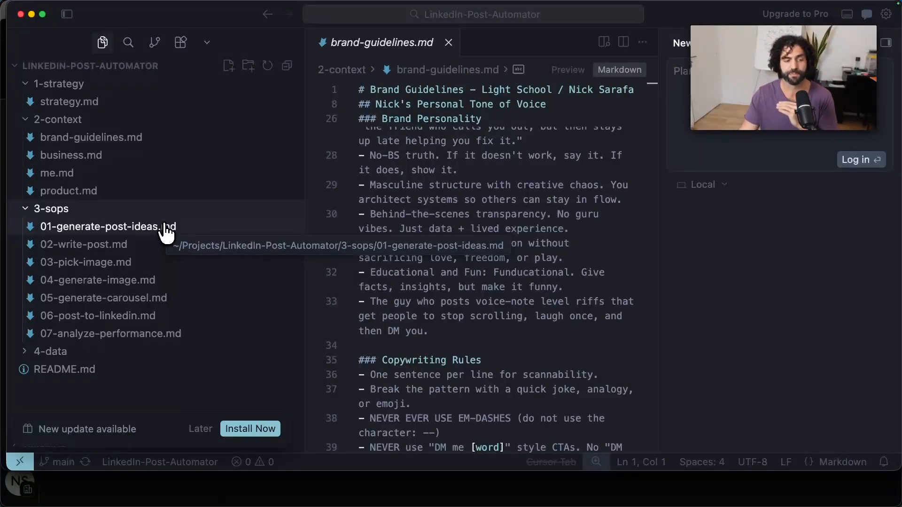
Open 01-generate-post-ideas.md and 02-write-post.md in the 3-sops folder and read the post-writing prompt.
{"action": "left_click", "coordinate": [198, 227]}
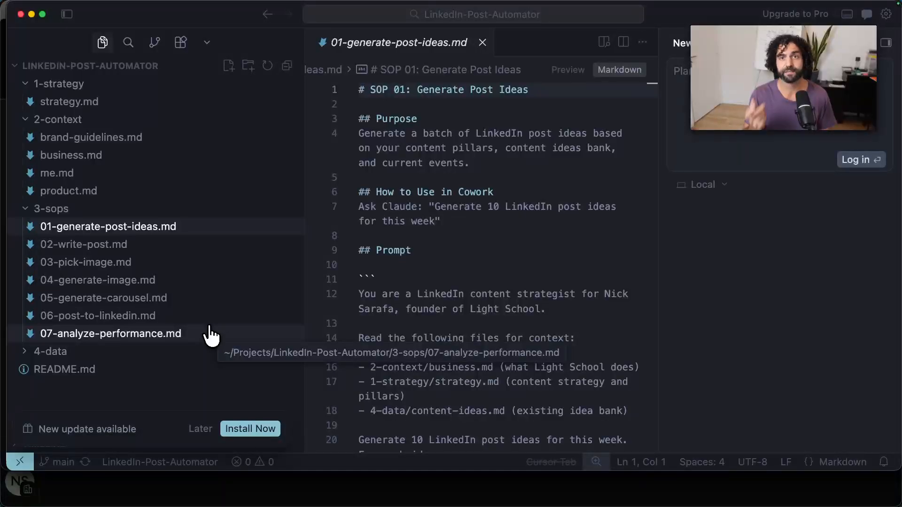
{"action": "left_click", "coordinate": [182, 246]}
{"action": "scroll", "coordinate": [382, 252], "scroll_direction": "down", "scroll_amount": 5}
{"action": "scroll", "coordinate": [388, 240], "scroll_direction": "down", "scroll_amount": 3}
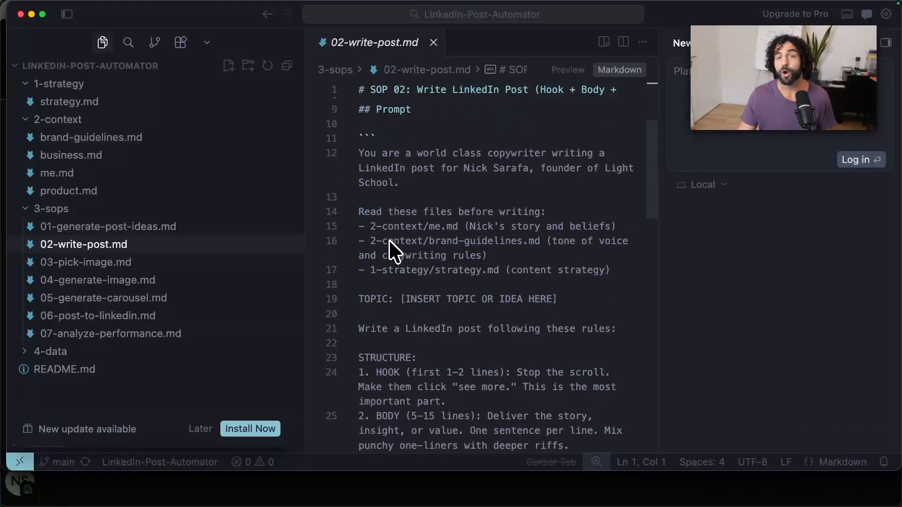
{"action": "scroll", "coordinate": [420, 188], "scroll_direction": "down", "scroll_amount": 3}
{"action": "scroll", "coordinate": [419, 188], "scroll_direction": "down", "scroll_amount": 3}
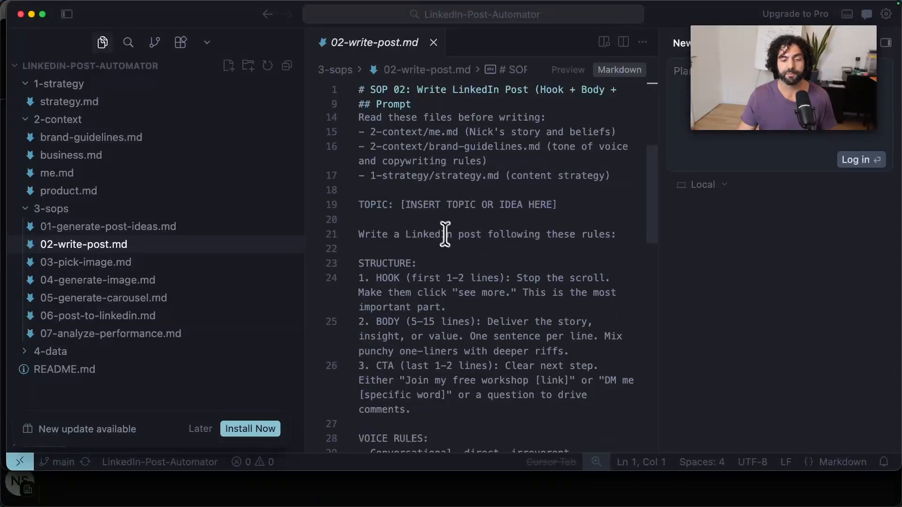
{"action": "scroll", "coordinate": [443, 236], "scroll_direction": "up", "scroll_amount": 6}
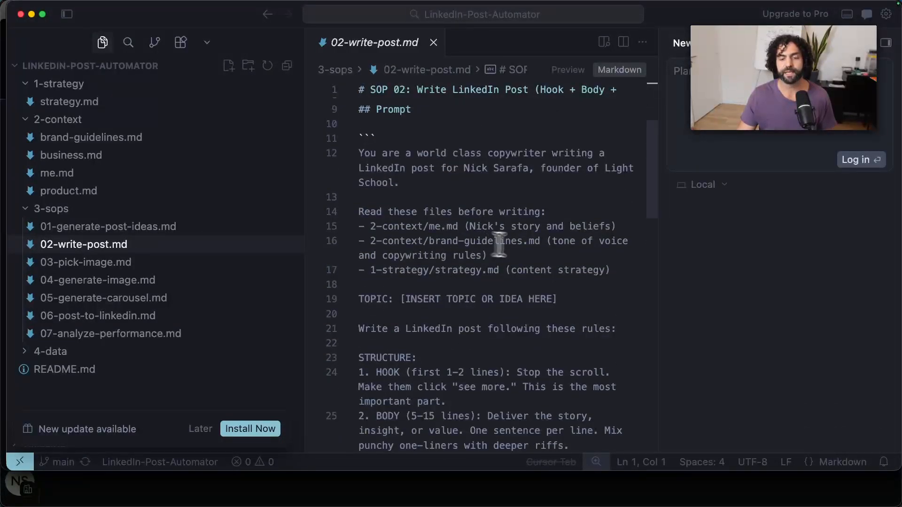
Highlight the me.md and brand-guidelines.md references in the 02-write-post.md prompt and examine its structure rules.
{"action": "left_click_drag", "start_coordinate": [632, 242], "coordinate": [370, 221]}
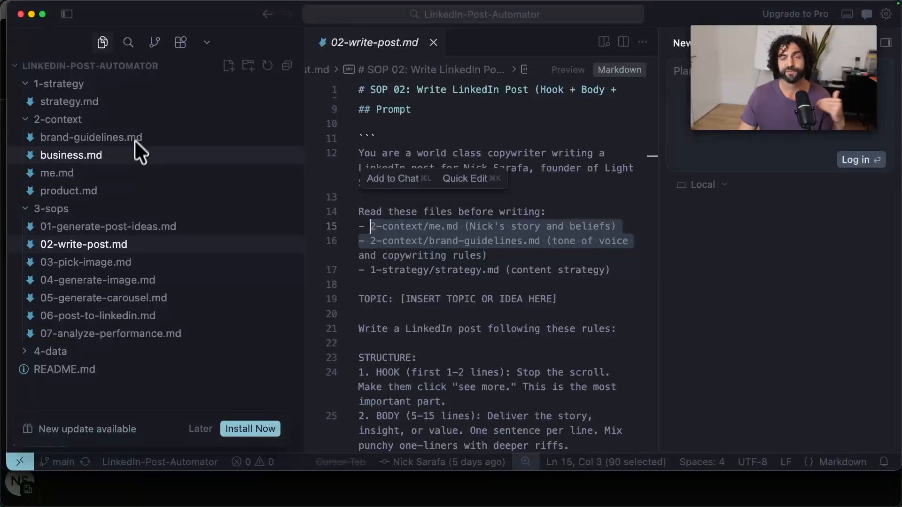
{"action": "left_click", "coordinate": [424, 240]}
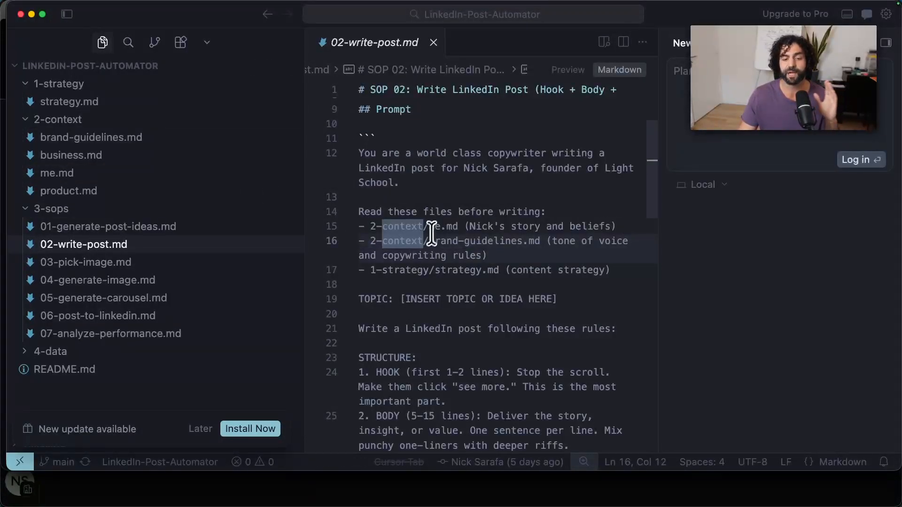
{"action": "left_click", "coordinate": [451, 226]}
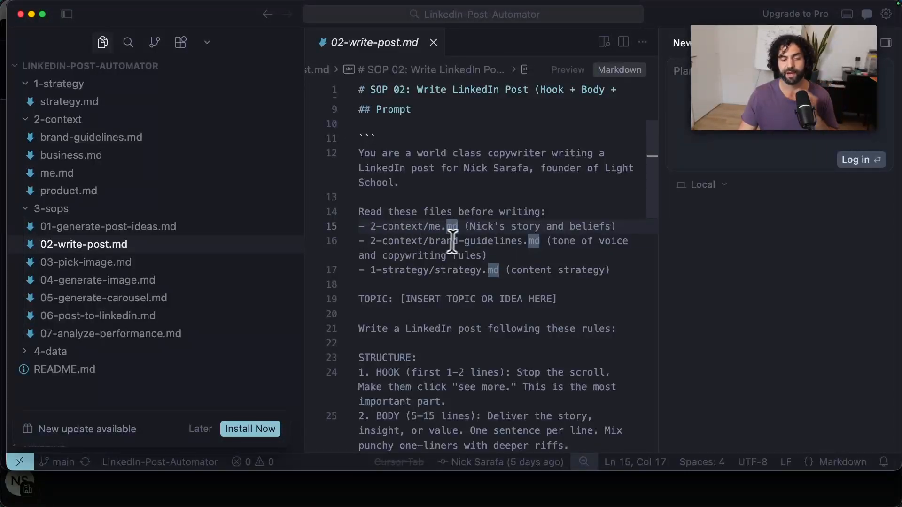
{"action": "left_click", "coordinate": [465, 255]}
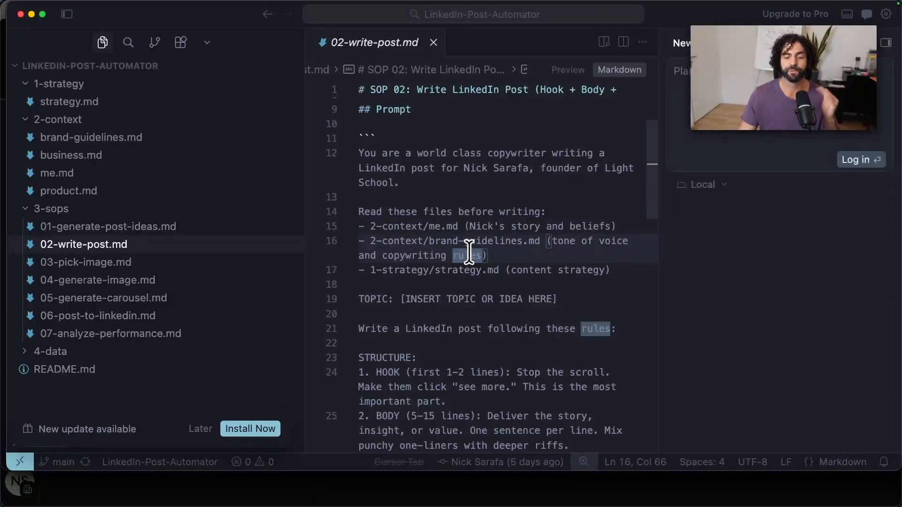
{"action": "scroll", "coordinate": [474, 245], "scroll_direction": "down", "scroll_amount": 3}
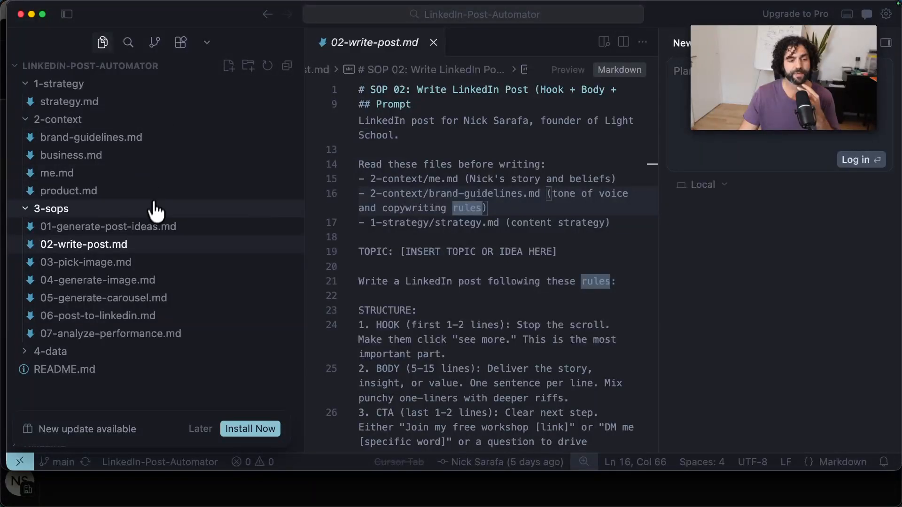
Expand the 4-data folder and look over its blog-posts, past-posts and posts-i-like subfolders alongside the rest of the project tree.
{"action": "left_click", "coordinate": [32, 353]}
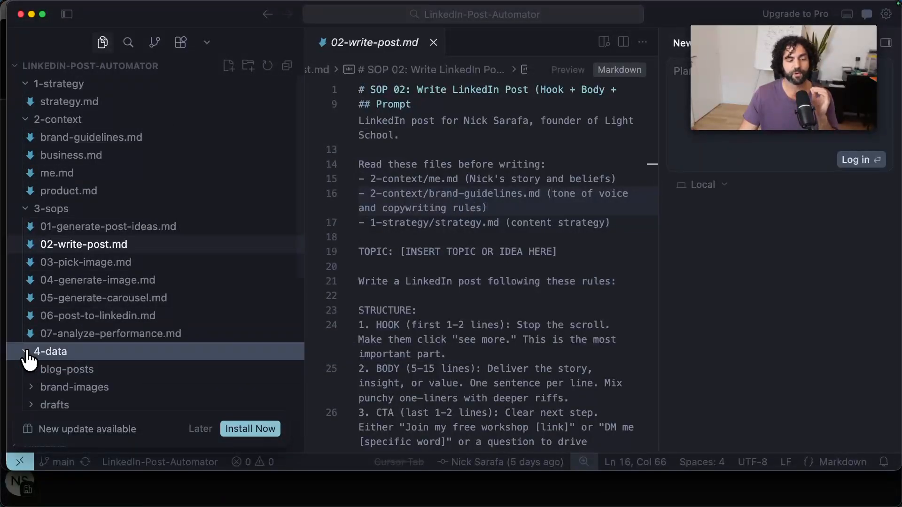
{"action": "scroll", "coordinate": [71, 322], "scroll_direction": "down", "scroll_amount": 4}
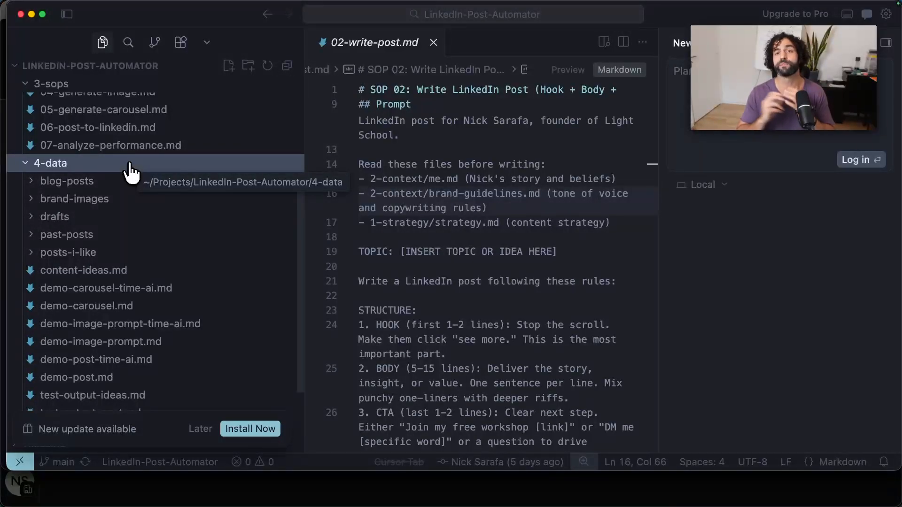
{"action": "left_click", "coordinate": [107, 180]}
{"action": "left_click", "coordinate": [106, 180]}
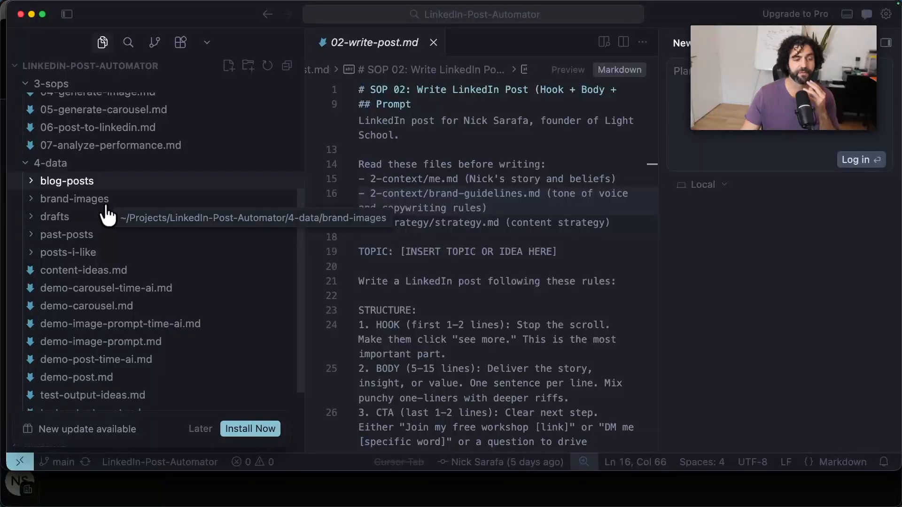
{"action": "left_click", "coordinate": [103, 235]}
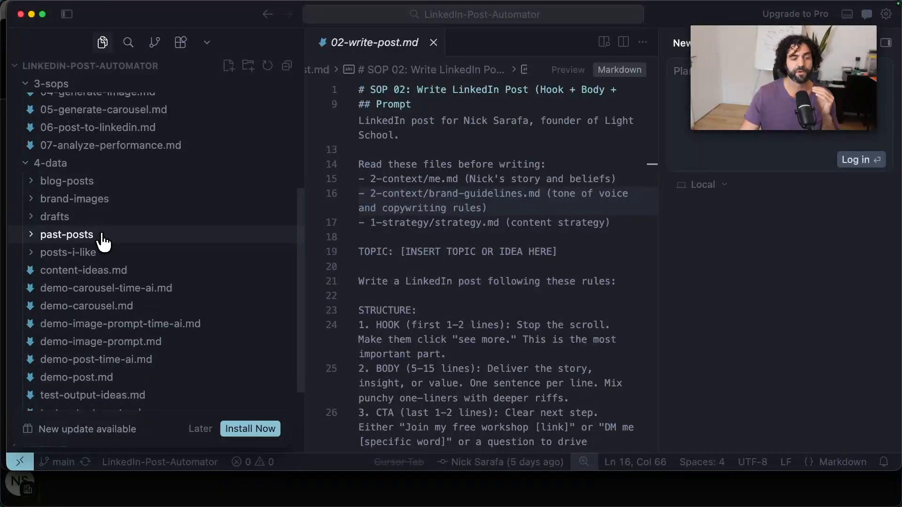
{"action": "left_click", "coordinate": [101, 238]}
{"action": "left_click", "coordinate": [113, 261]}
{"action": "left_click", "coordinate": [113, 261]}
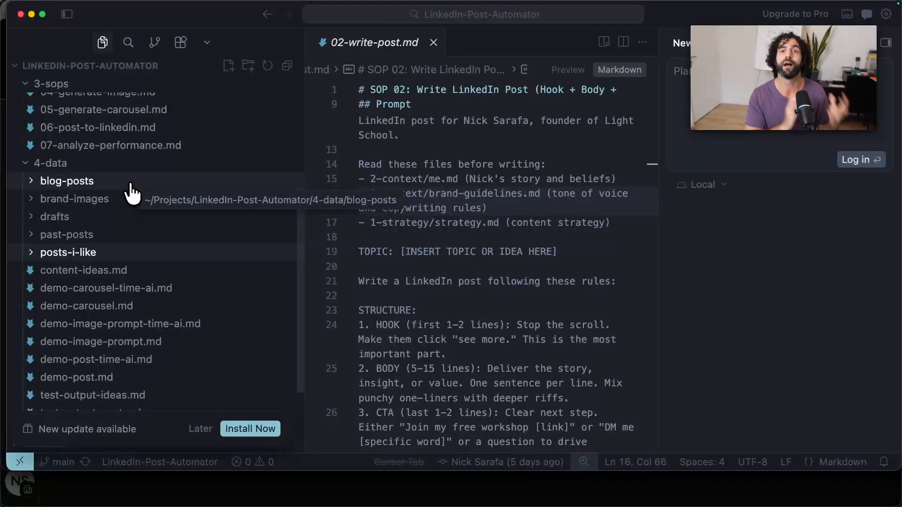
{"action": "scroll", "coordinate": [131, 184], "scroll_direction": "down", "scroll_amount": 2}
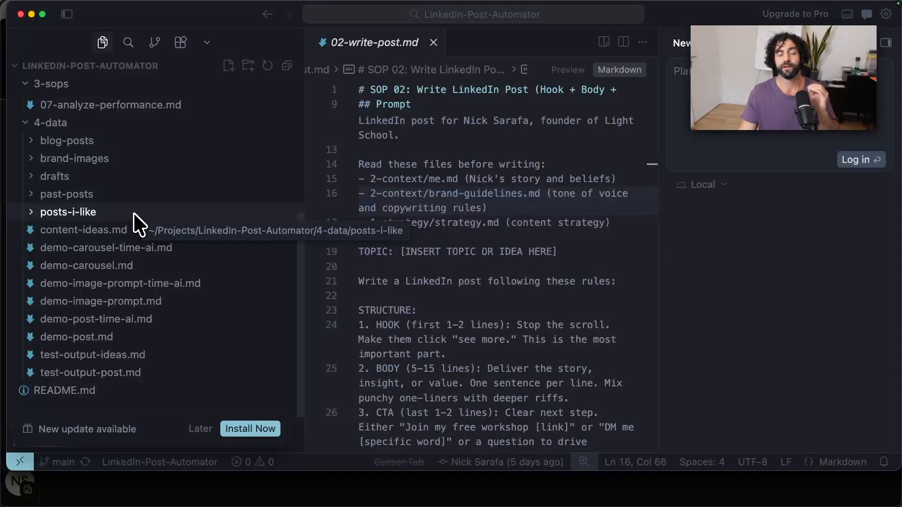
{"action": "scroll", "coordinate": [134, 214], "scroll_direction": "up", "scroll_amount": 10}
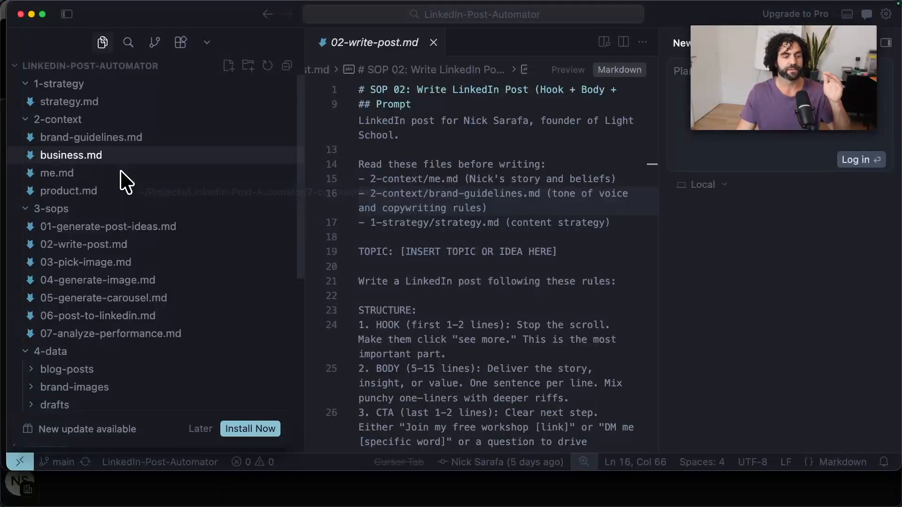
{"action": "scroll", "coordinate": [124, 158], "scroll_direction": "down", "scroll_amount": 2}
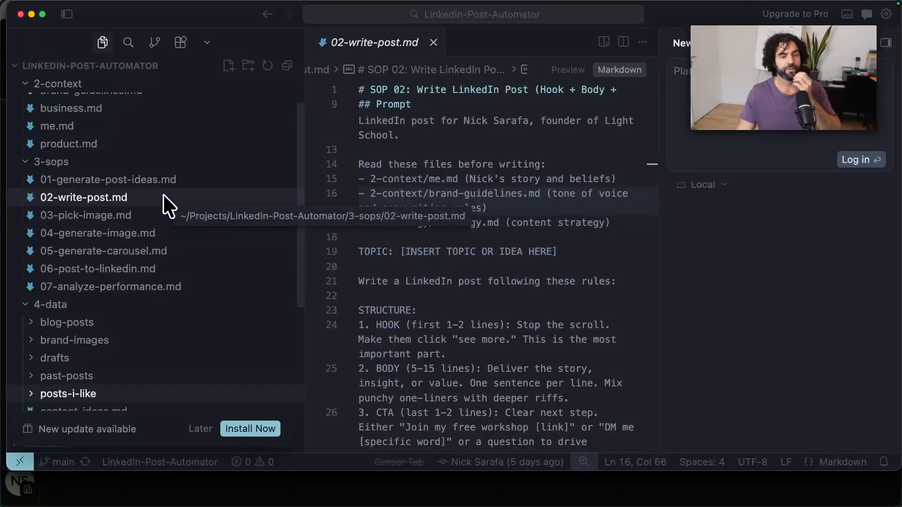
{"action": "scroll", "coordinate": [160, 207], "scroll_direction": "down", "scroll_amount": 4}
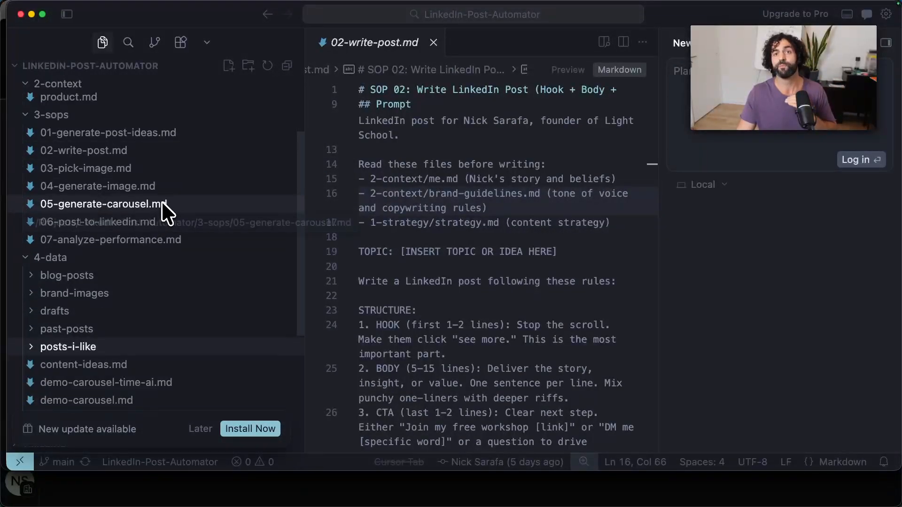
Switch to the Claude app and cancel the open existing-folder dialog on the Cowork Projects page.
{"action": "mouse_move", "coordinate": [128, 503]}
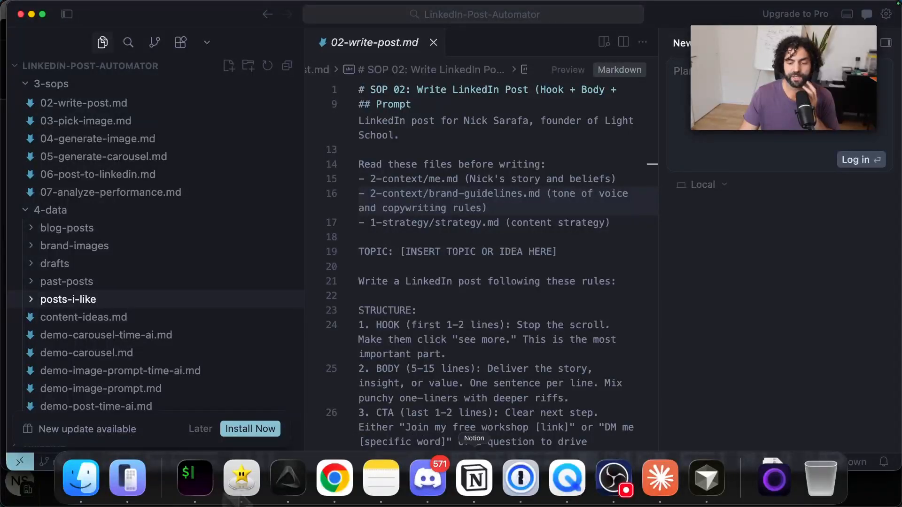
{"action": "left_click", "coordinate": [658, 491]}
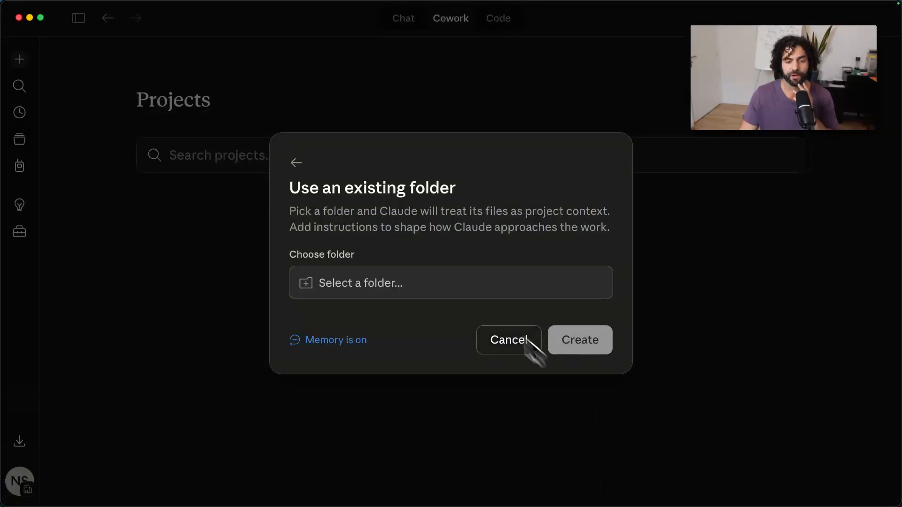
{"action": "left_click", "coordinate": [482, 347]}
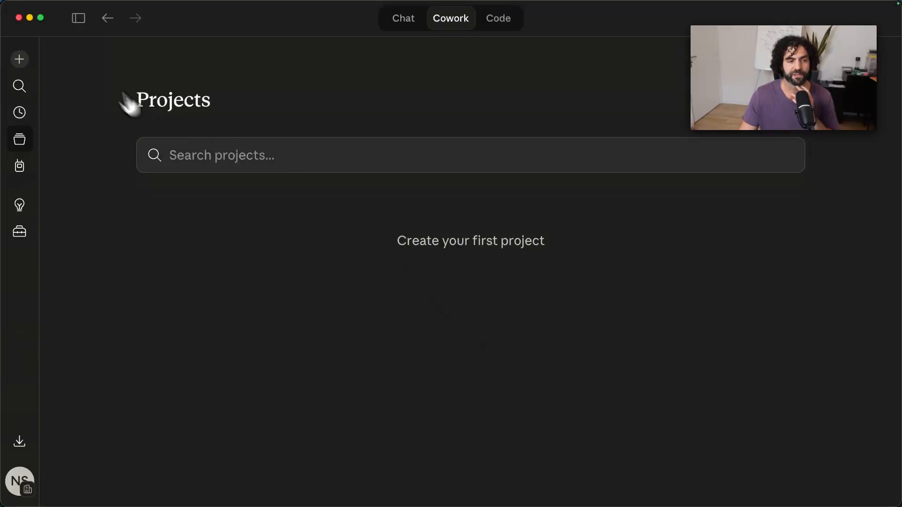
Look at the Chat and Cowork modes with the sidebar expanded, and view the options for creating a project.
{"action": "left_click", "coordinate": [76, 19]}
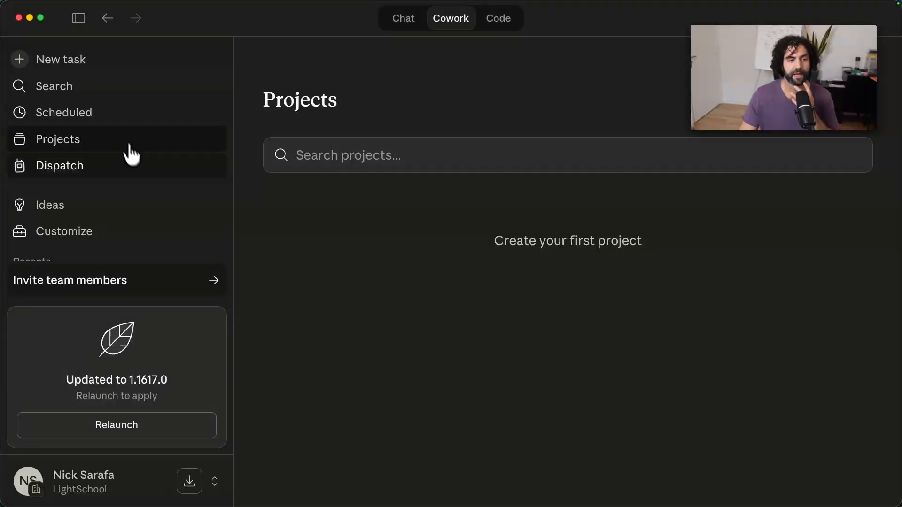
{"action": "left_click", "coordinate": [417, 22]}
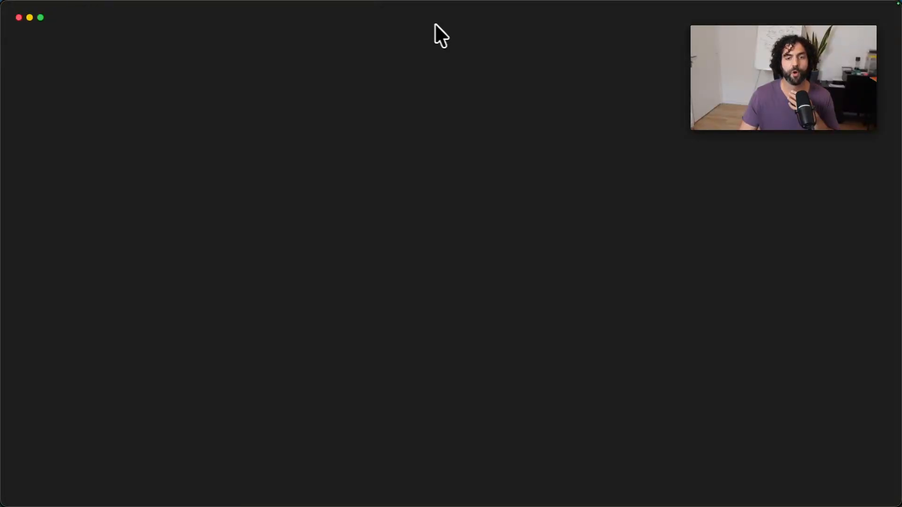
{"action": "left_click", "coordinate": [450, 23]}
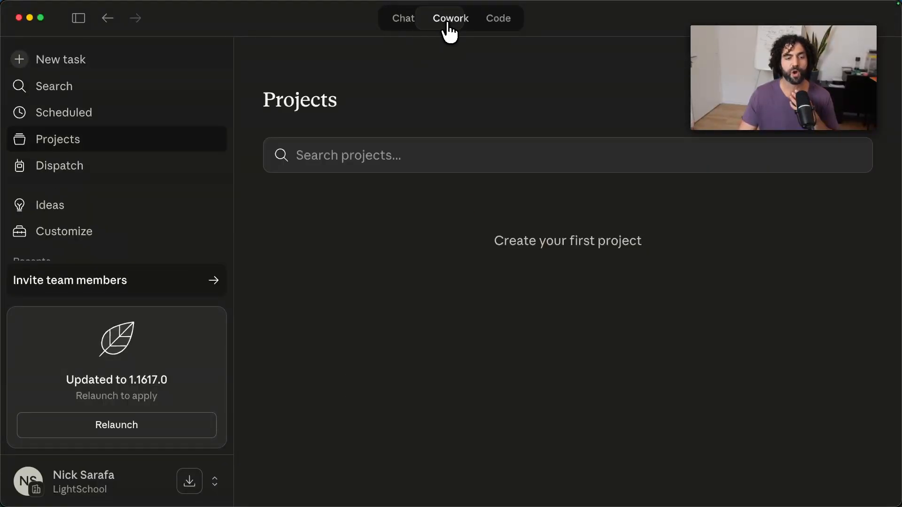
{"action": "left_click", "coordinate": [78, 19]}
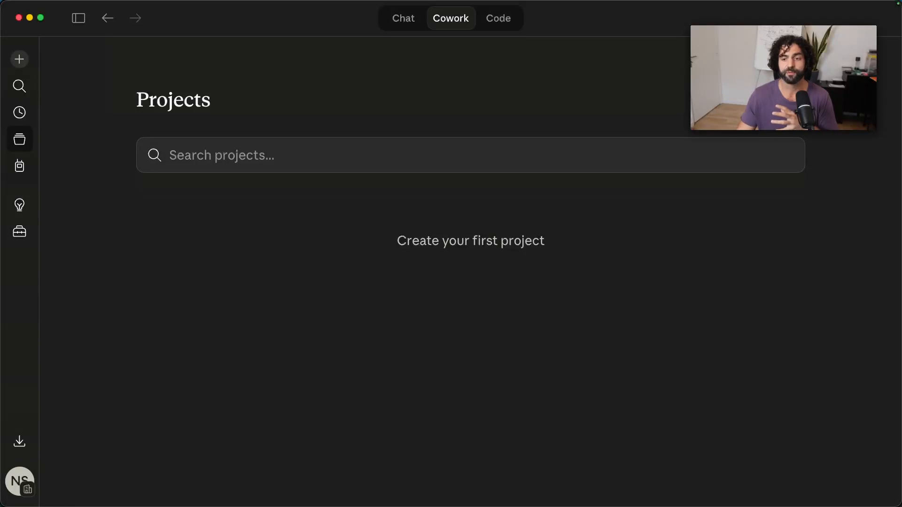
{"action": "left_click", "coordinate": [761, 100]}
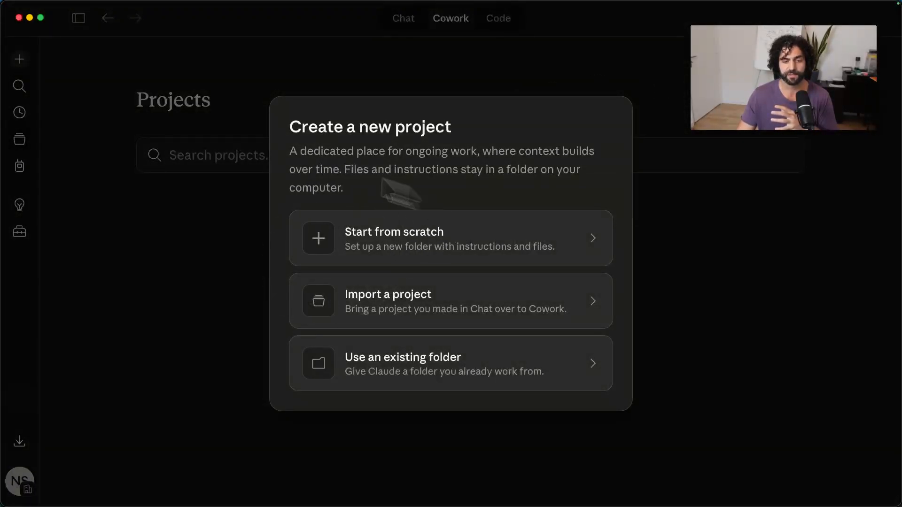
{"action": "left_click", "coordinate": [605, 61]}
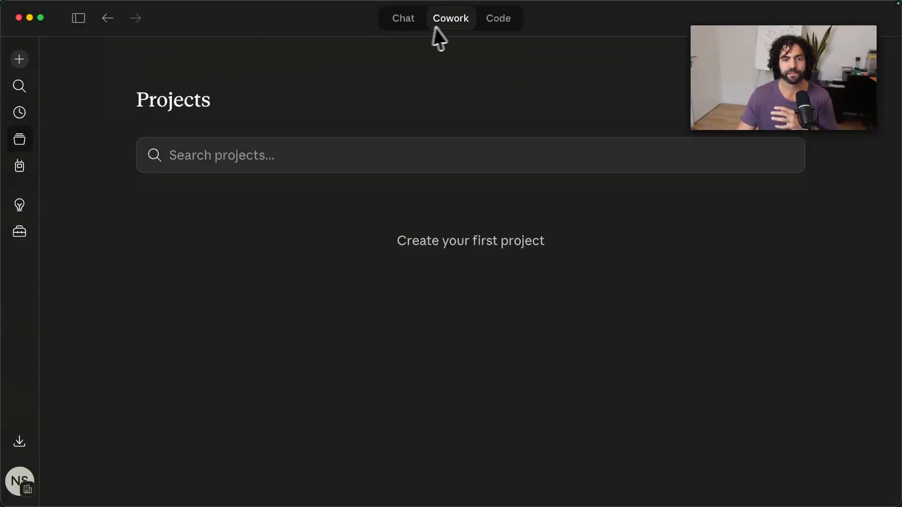
Start a new Cowork project based on an existing folder and bring up the folder chooser.
{"action": "left_click", "coordinate": [760, 100]}
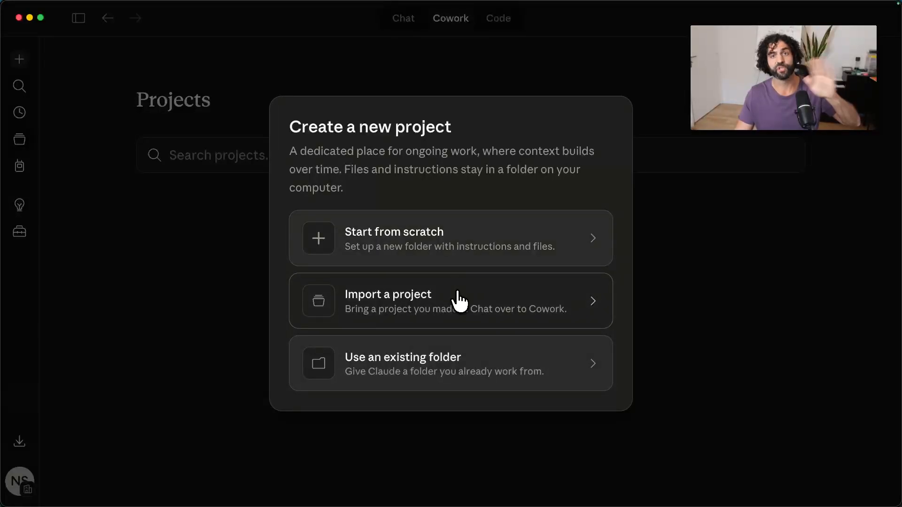
{"action": "left_click", "coordinate": [425, 375]}
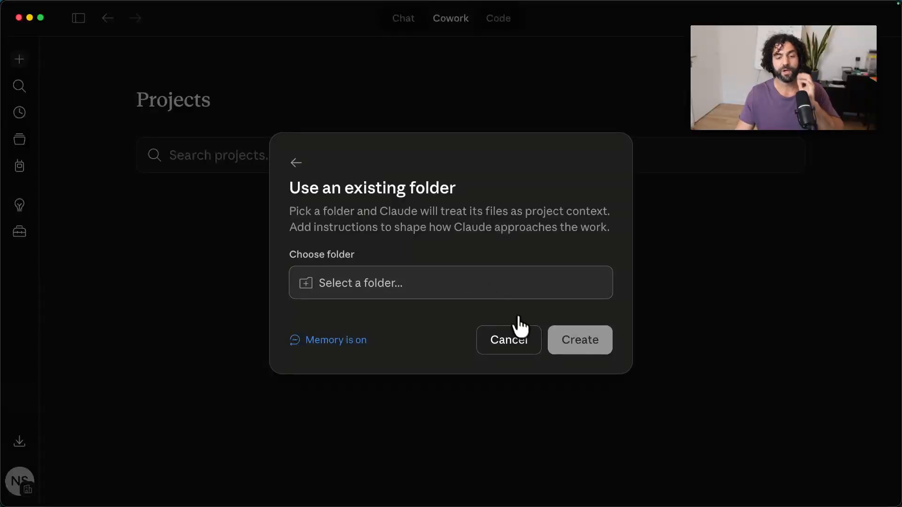
{"action": "left_click", "coordinate": [516, 285]}
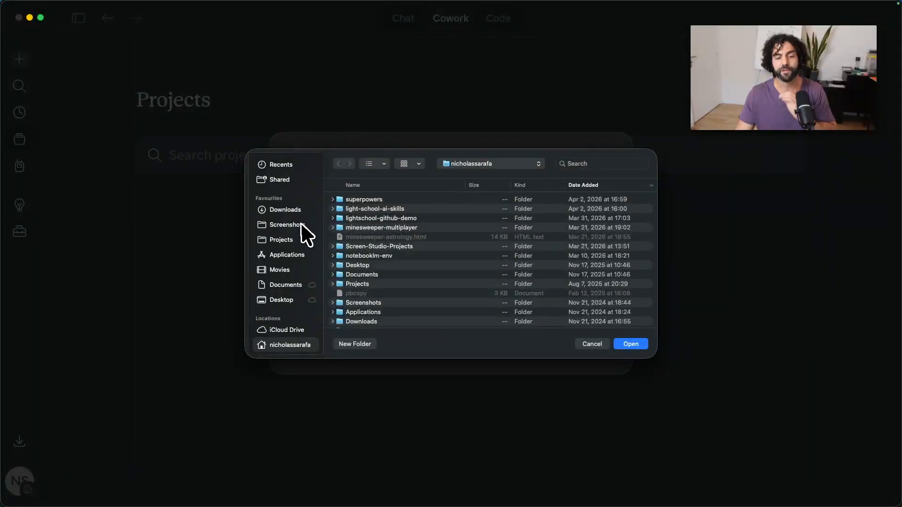
{"action": "mouse_move", "coordinate": [568, 497]}
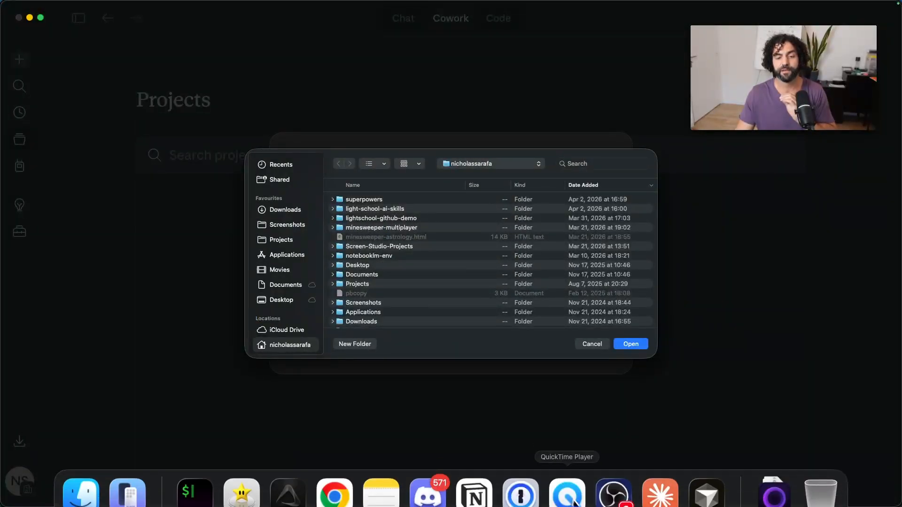
{"action": "left_click", "coordinate": [354, 487]}
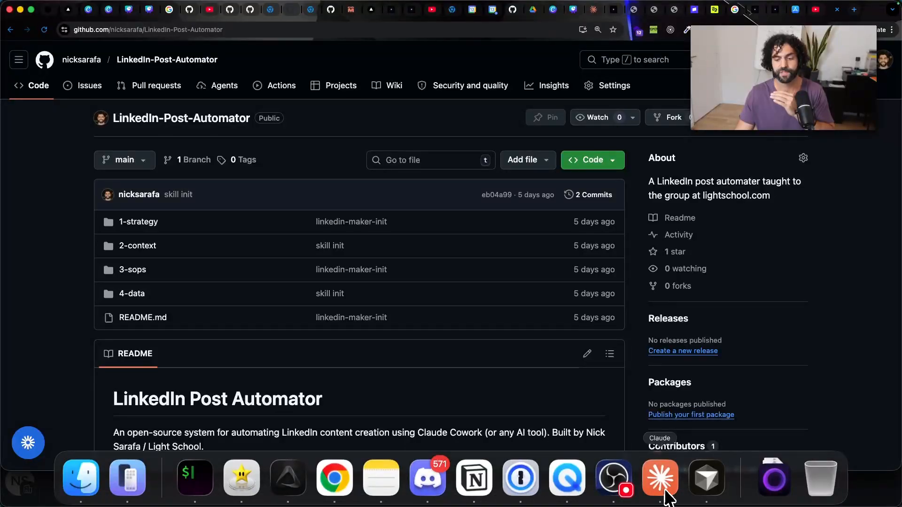
{"action": "left_click", "coordinate": [666, 491]}
Set the LinkedIn-Post-Automator folder inside Projects as the new project's folder.
{"action": "left_click", "coordinate": [294, 240]}
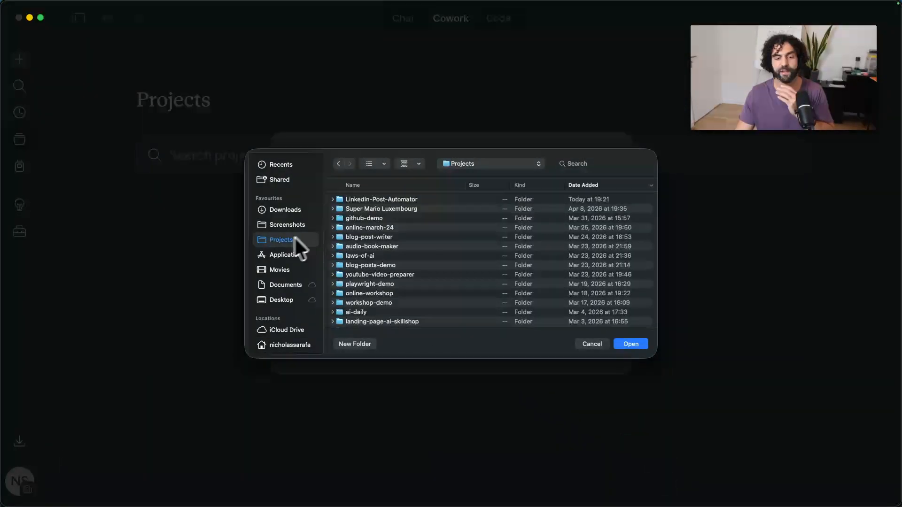
{"action": "left_click", "coordinate": [376, 200]}
{"action": "left_click", "coordinate": [631, 344]}
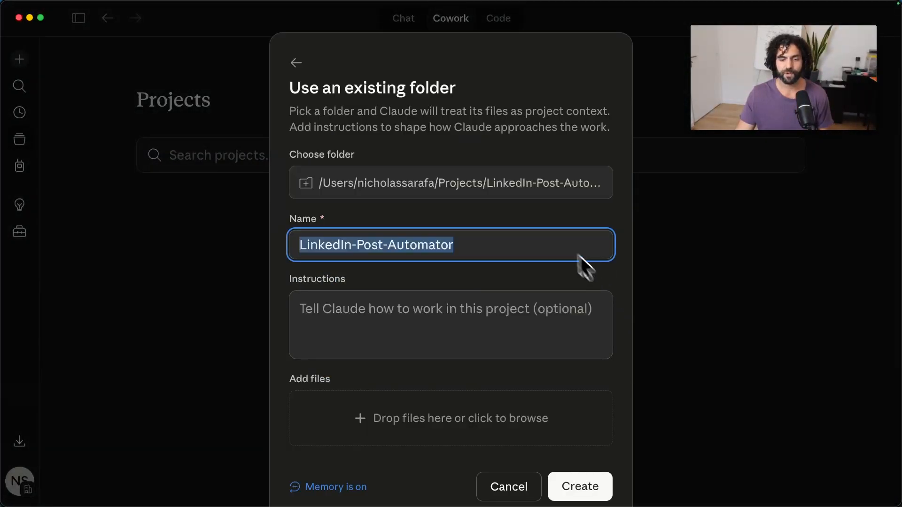
{"action": "scroll", "coordinate": [427, 332], "scroll_direction": "down", "scroll_amount": 2}
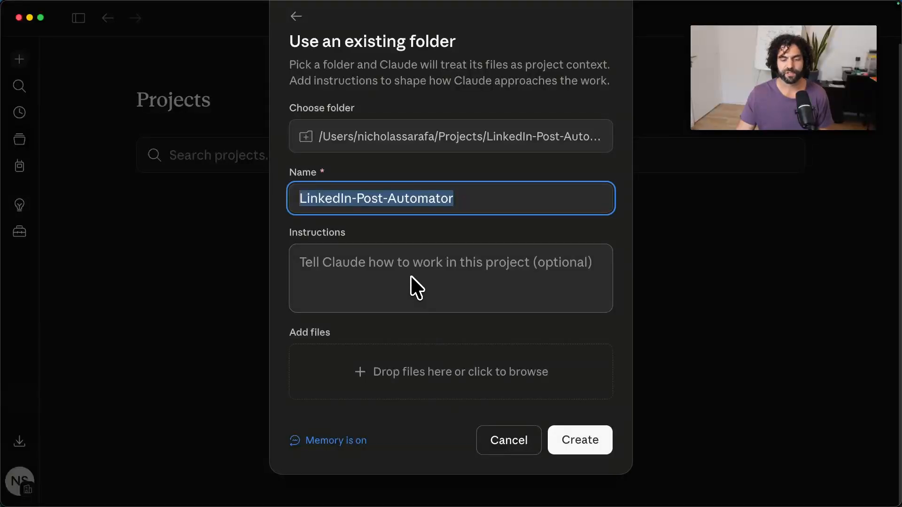
Create the LinkedIn-Post-Automator project without instructions, and view the folder's subfolders inside Projects in Finder.
{"action": "left_click", "coordinate": [582, 444]}
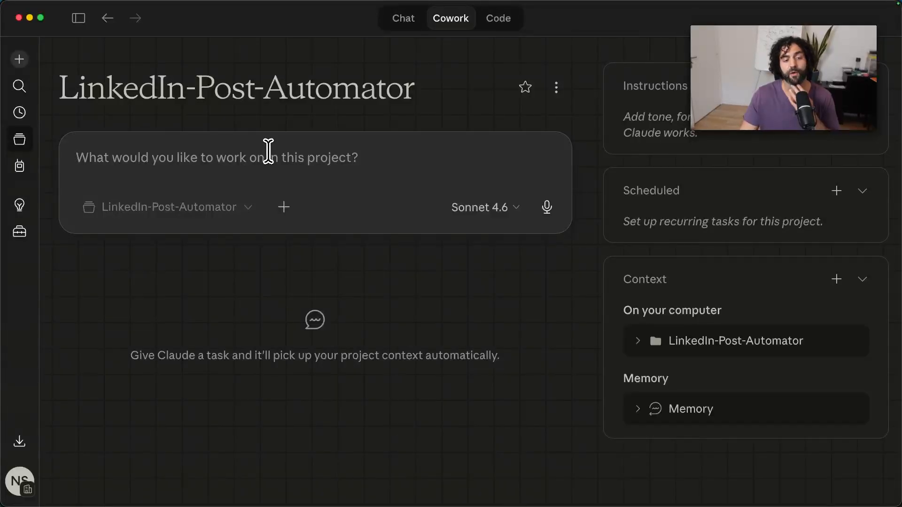
{"action": "mouse_move", "coordinate": [287, 505]}
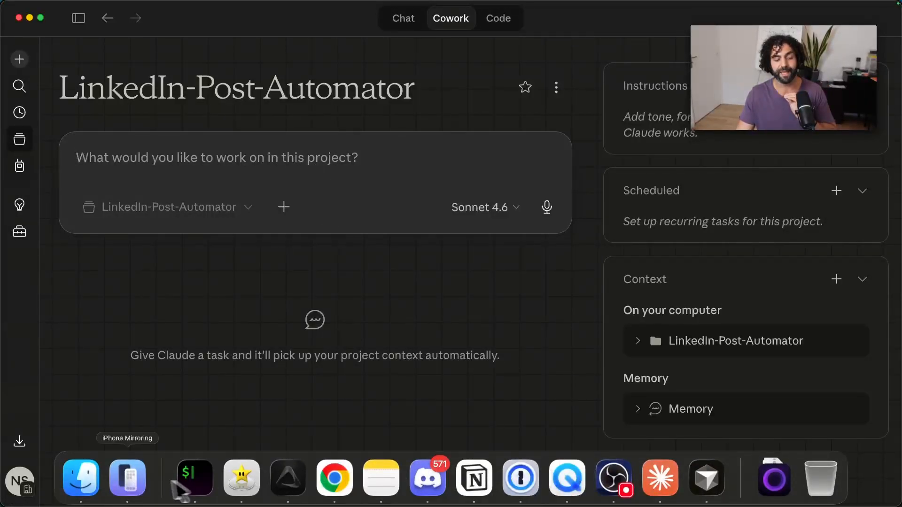
{"action": "left_click", "coordinate": [81, 478]}
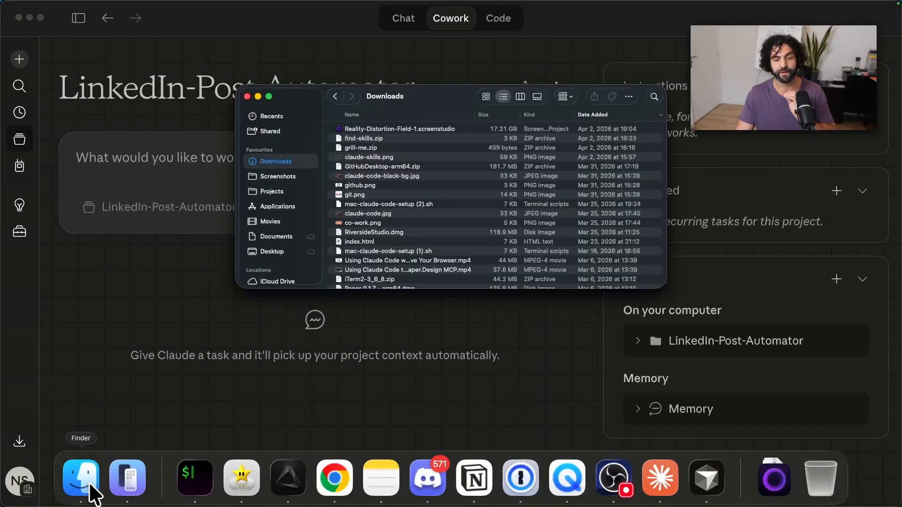
{"action": "left_click", "coordinate": [302, 191]}
{"action": "left_click", "coordinate": [331, 130]}
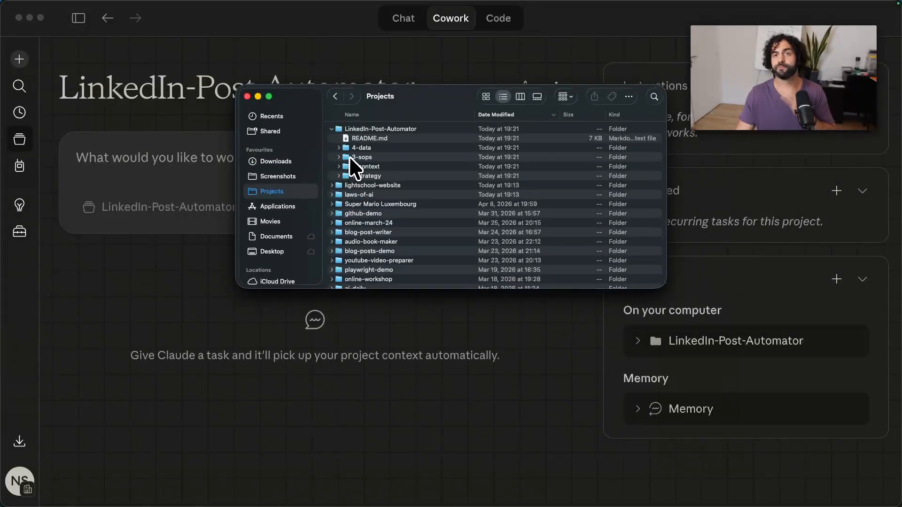
{"action": "left_click", "coordinate": [362, 148]}
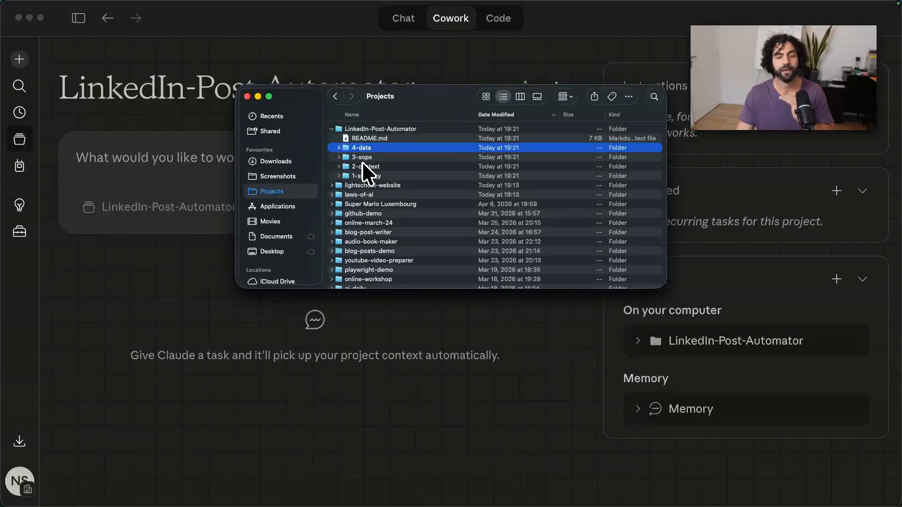
Send the project prompt "generate me a linkedin post using this project", and open the new task to read the post.
{"action": "left_click", "coordinate": [203, 155]}
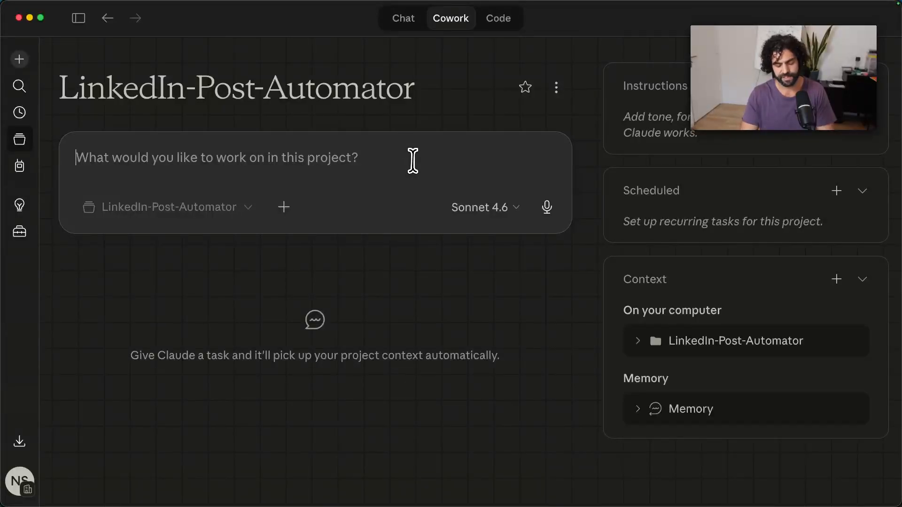
{"action": "type", "text": "generate me a linkedin post using this project"}
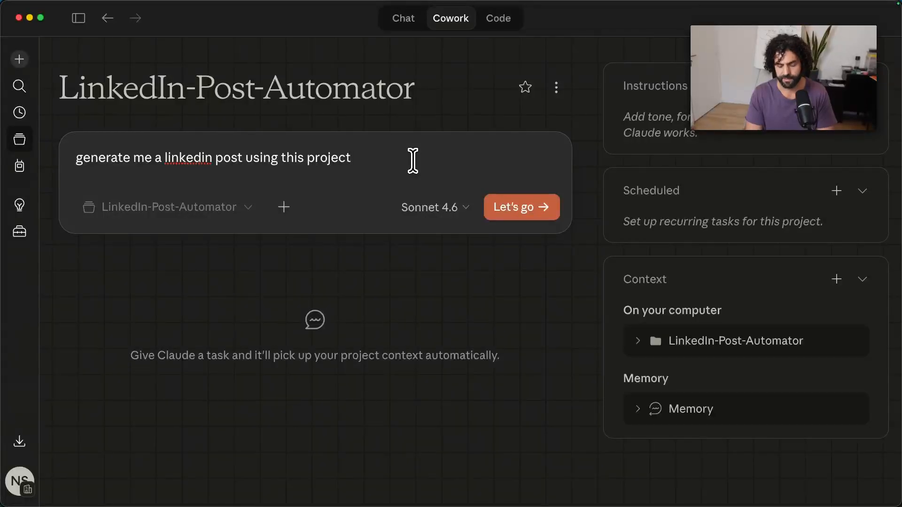
{"action": "key", "text": "Return"}
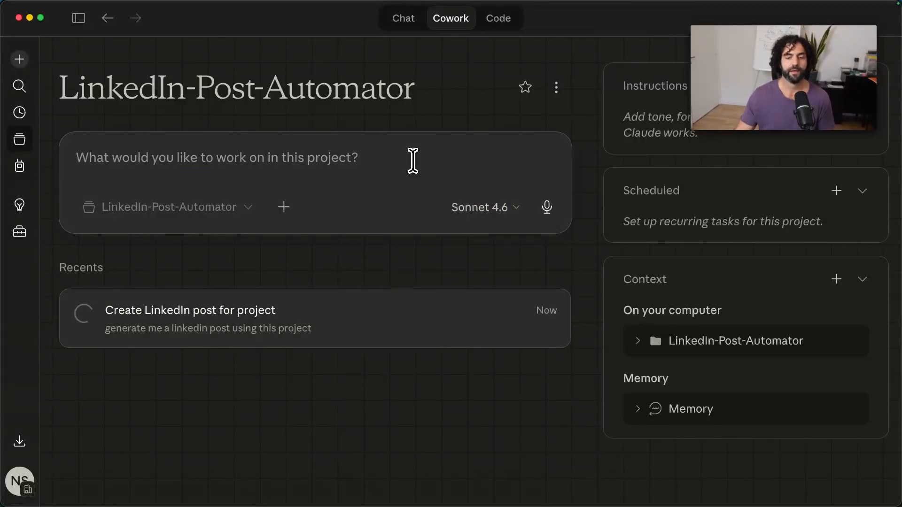
{"action": "left_click", "coordinate": [234, 321]}
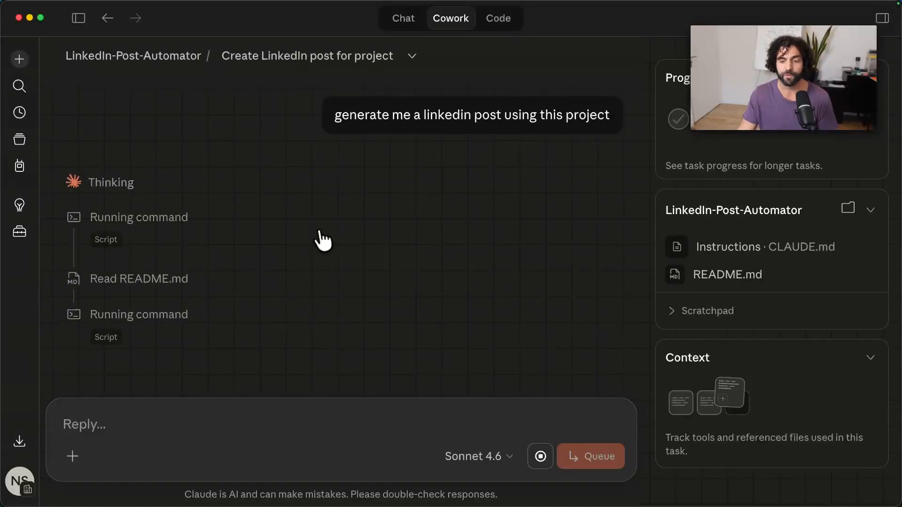
{"action": "scroll", "coordinate": [343, 221], "scroll_direction": "down", "scroll_amount": 1}
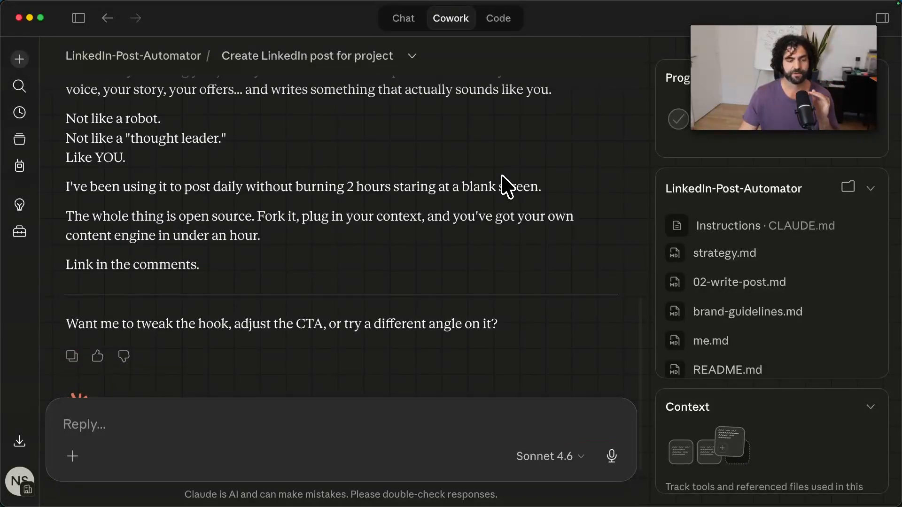
{"action": "scroll", "coordinate": [475, 177], "scroll_direction": "up", "scroll_amount": 5}
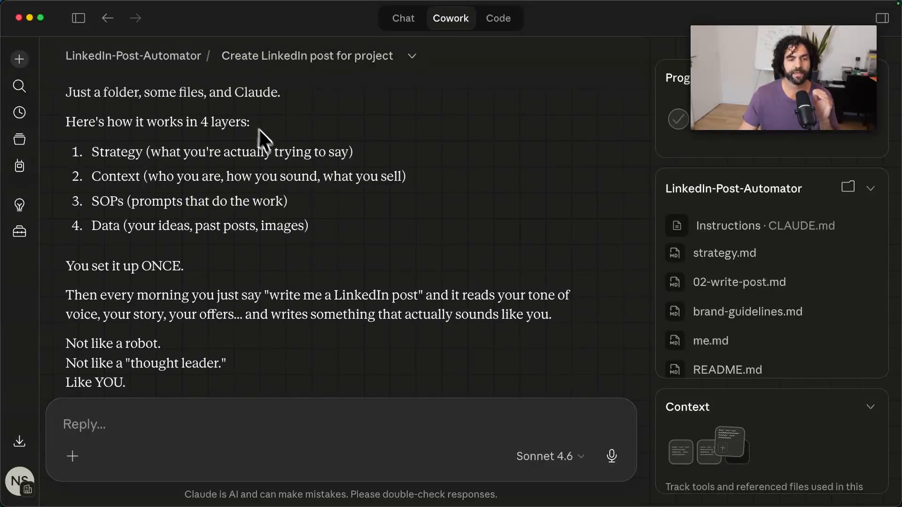
{"action": "scroll", "coordinate": [191, 151], "scroll_direction": "down", "scroll_amount": 10}
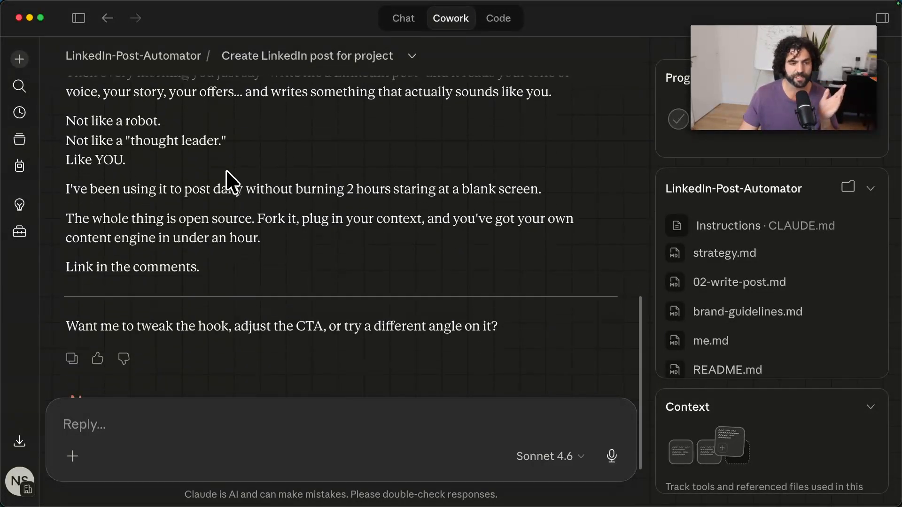
{"action": "scroll", "coordinate": [314, 233], "scroll_direction": "down", "scroll_amount": 4}
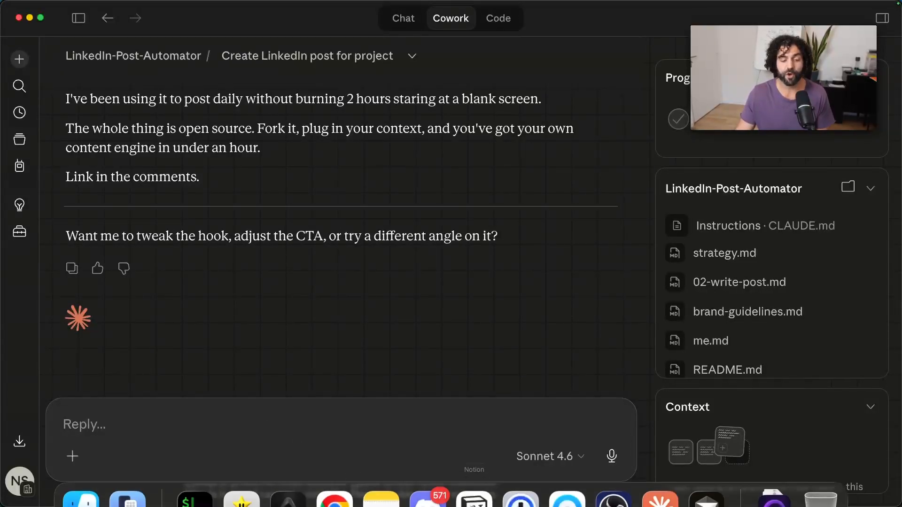
Look at the files in the 1-strategy and 2-context folders of LinkedIn-Post-Automator in Finder.
{"action": "left_click", "coordinate": [89, 486]}
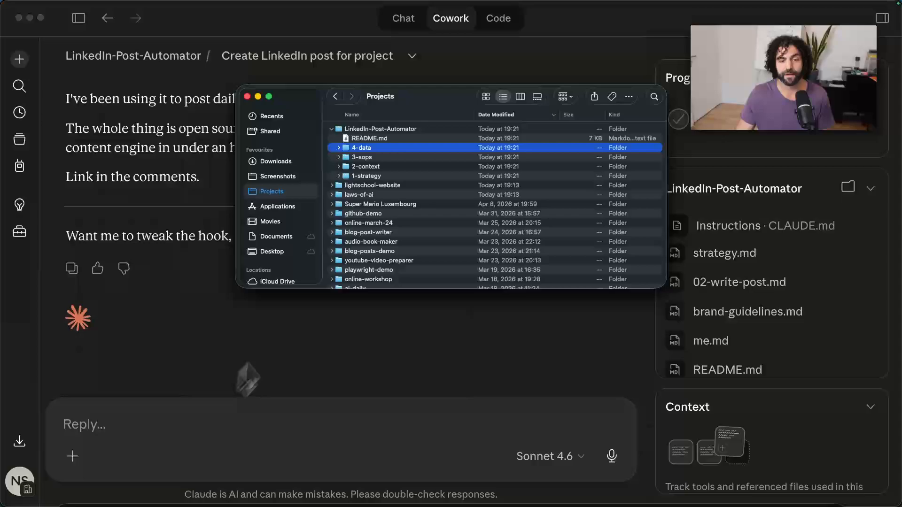
{"action": "left_click", "coordinate": [338, 166]}
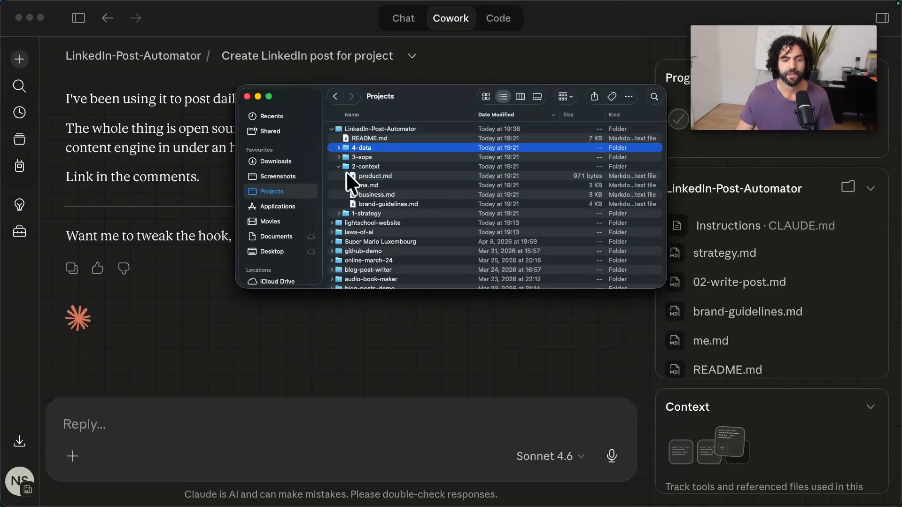
{"action": "left_click", "coordinate": [339, 167]}
Back in Claude, ask it to go to likeschool.com, understand what it is and update the business markdown file; read the reply.
{"action": "left_click", "coordinate": [182, 182]}
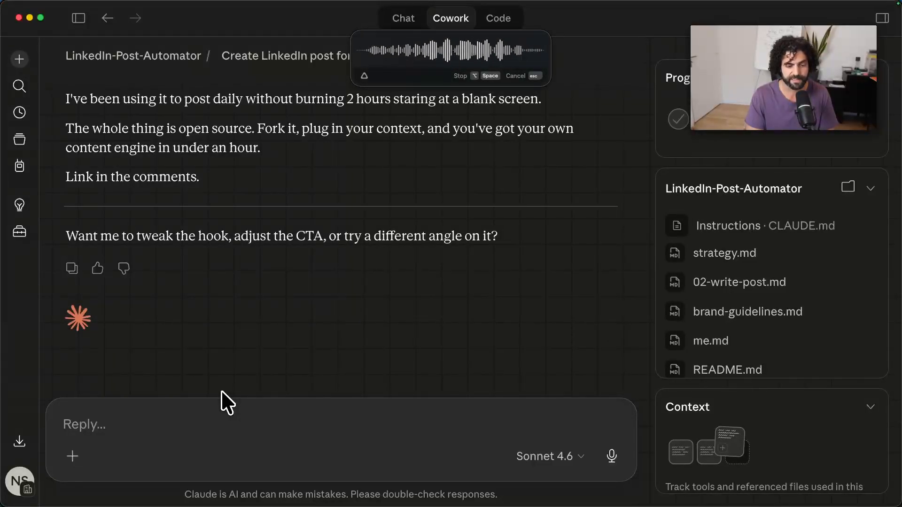
{"action": "key", "text": "alt+space"}
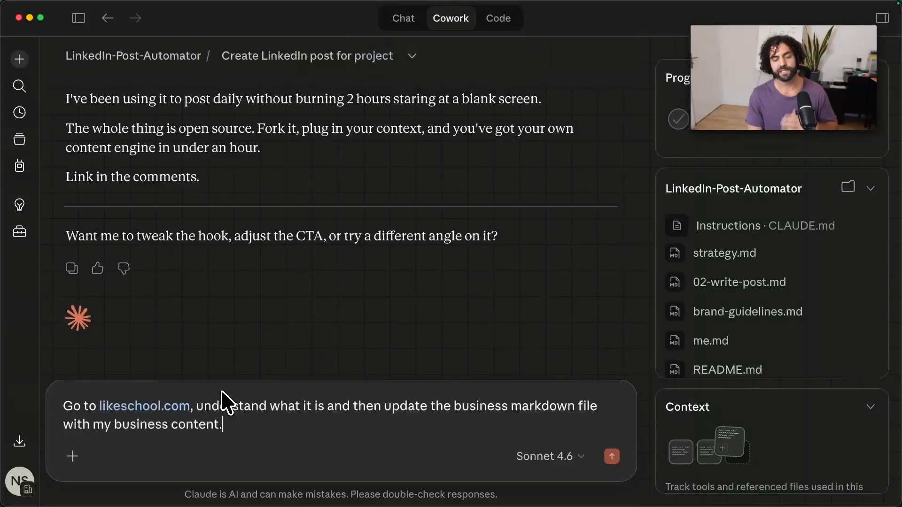
{"action": "key", "text": "Return"}
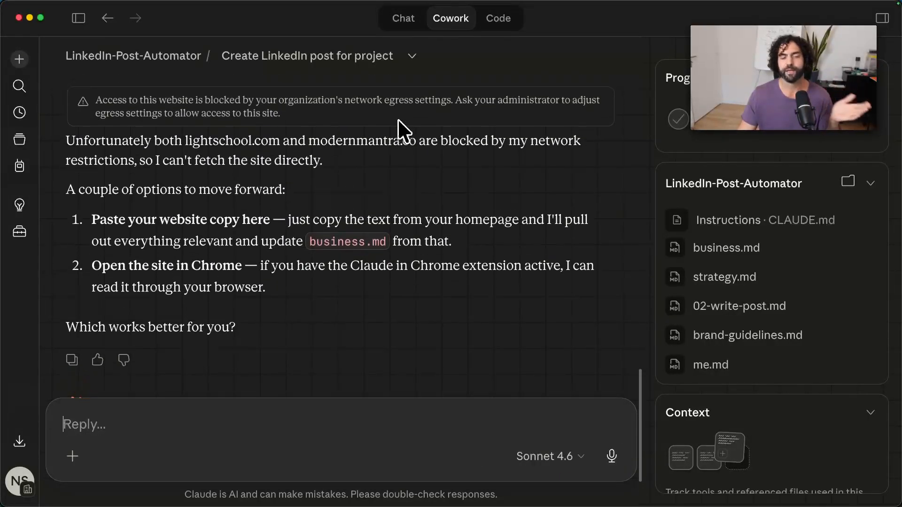
{"action": "scroll", "coordinate": [398, 119], "scroll_direction": "up", "scroll_amount": 3}
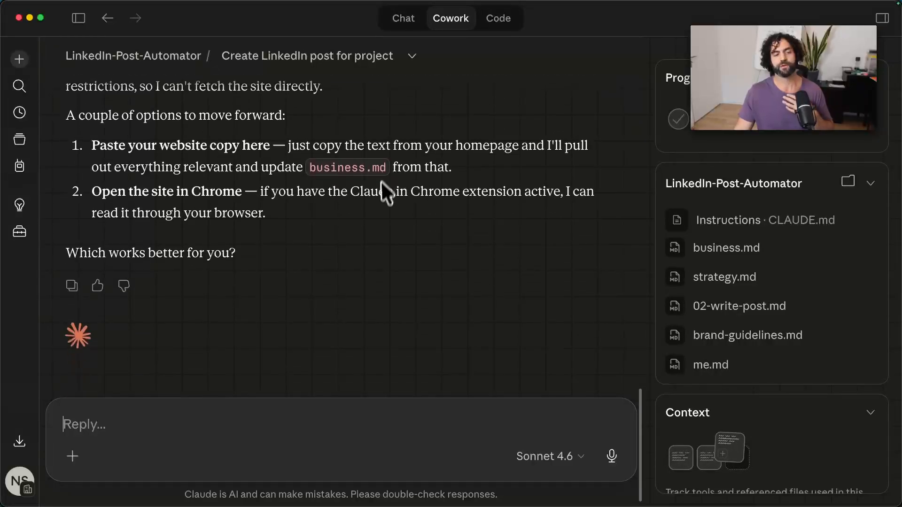
{"action": "scroll", "coordinate": [383, 207], "scroll_direction": "down", "scroll_amount": 3}
Send "I would say generate my first post based on some stuff inside of your data." and read through the generated post.
{"action": "mouse_move", "coordinate": [414, 505]}
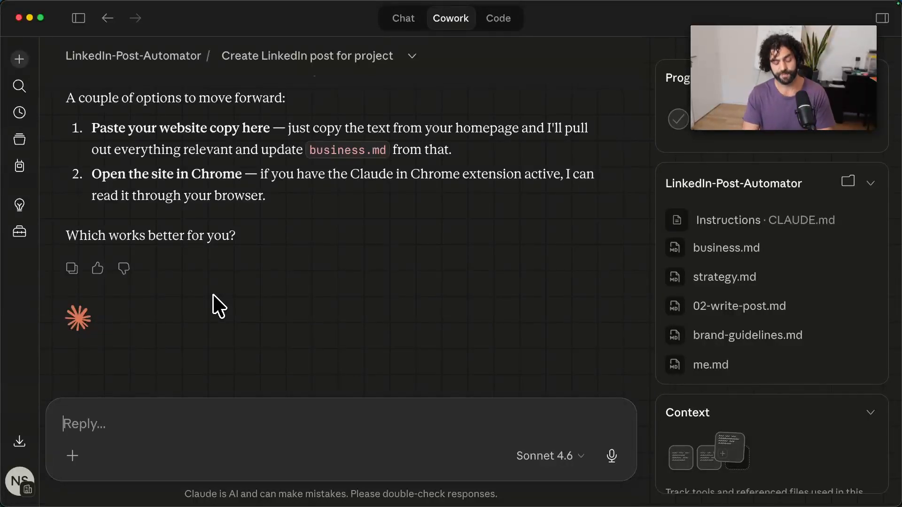
{"action": "key", "text": "alt+space"}
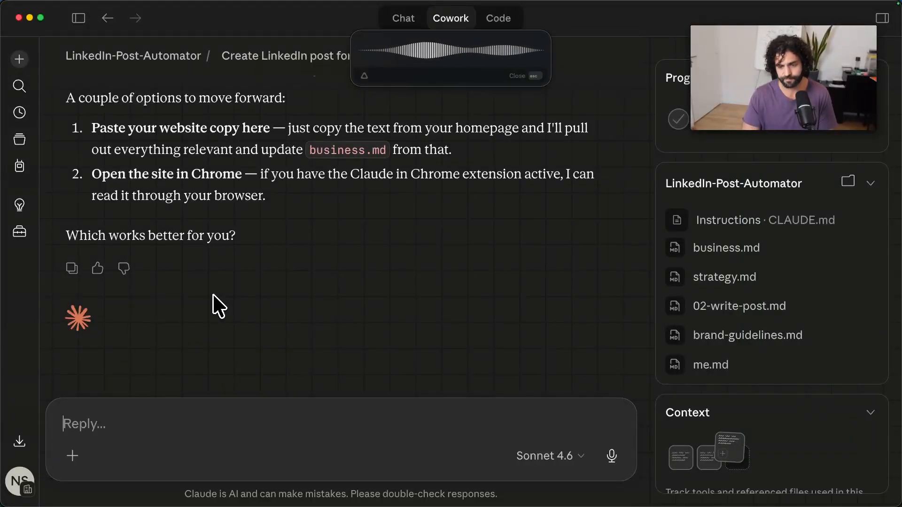
{"action": "key", "text": "alt+space"}
{"action": "key", "text": "Return"}
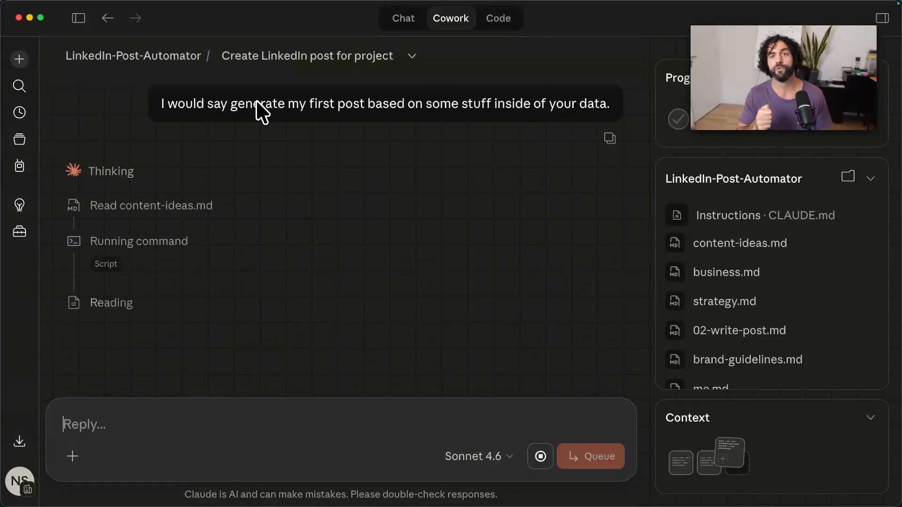
{"action": "scroll", "coordinate": [197, 152], "scroll_direction": "down", "scroll_amount": 1}
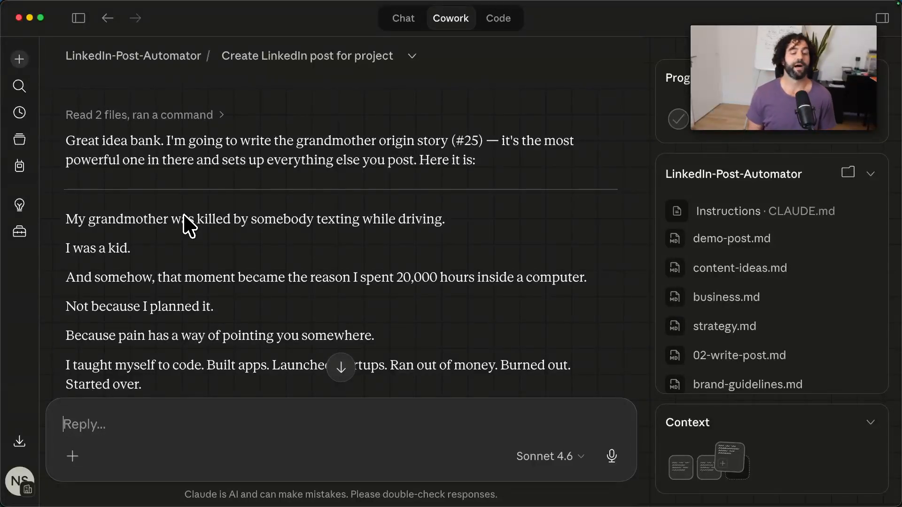
{"action": "scroll", "coordinate": [306, 230], "scroll_direction": "down", "scroll_amount": 3}
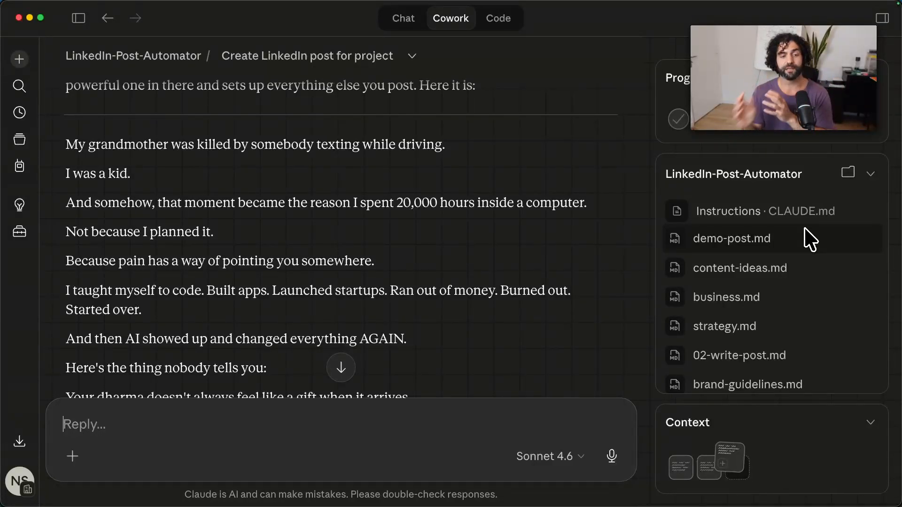
{"action": "scroll", "coordinate": [540, 133], "scroll_direction": "down", "scroll_amount": 10}
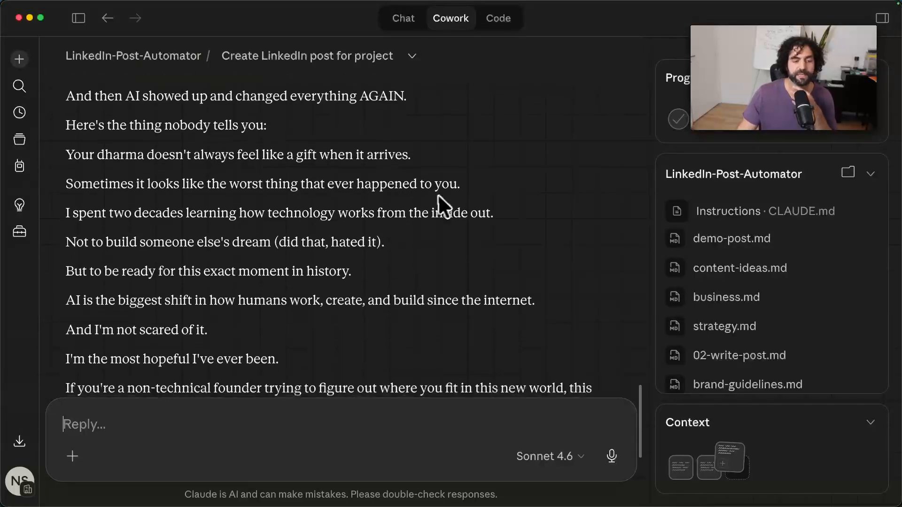
{"action": "scroll", "coordinate": [437, 194], "scroll_direction": "down", "scroll_amount": 7}
{"action": "scroll", "coordinate": [434, 192], "scroll_direction": "up", "scroll_amount": 18}
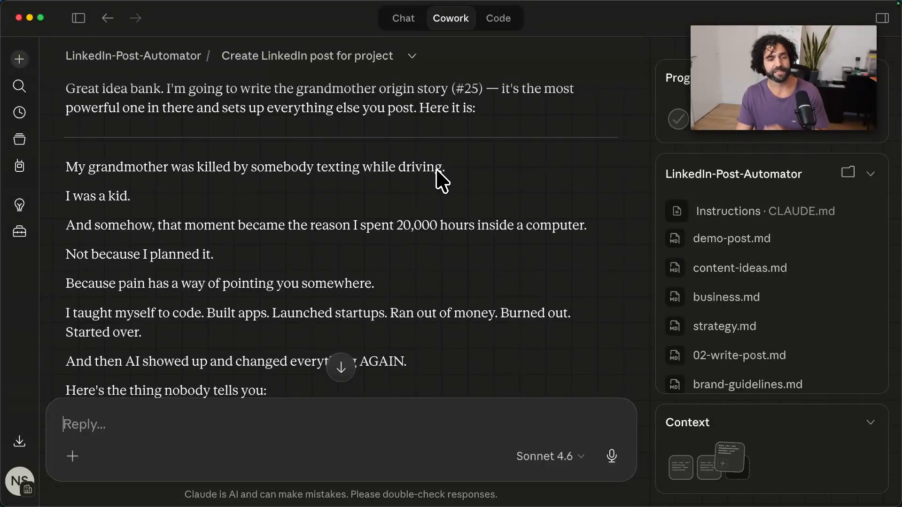
{"action": "scroll", "coordinate": [323, 187], "scroll_direction": "down", "scroll_amount": 10}
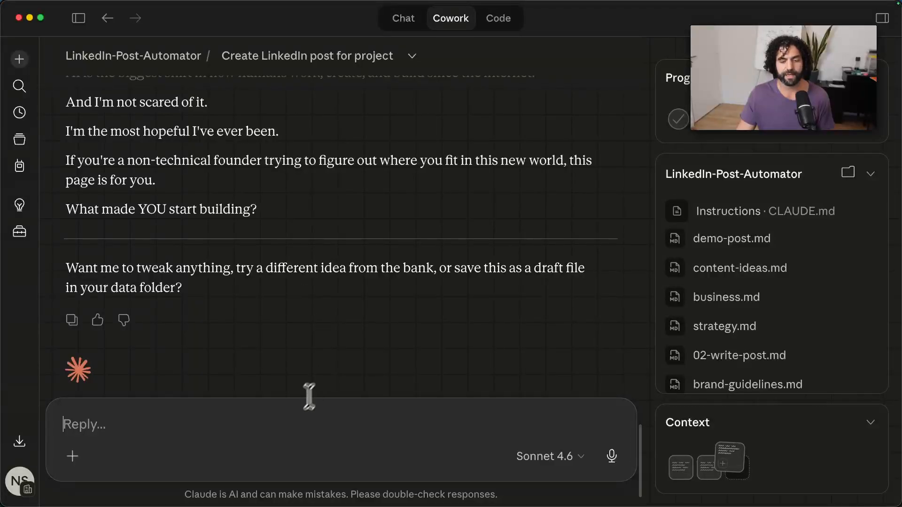
Reply to the generated post with the instruction "post it to linkedin".
{"action": "left_click", "coordinate": [286, 413]}
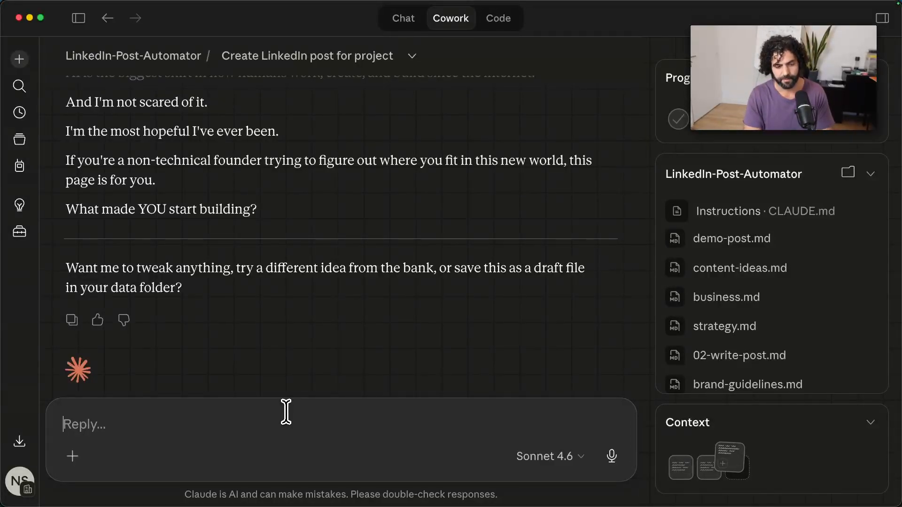
{"action": "type", "text": "post it to link"}
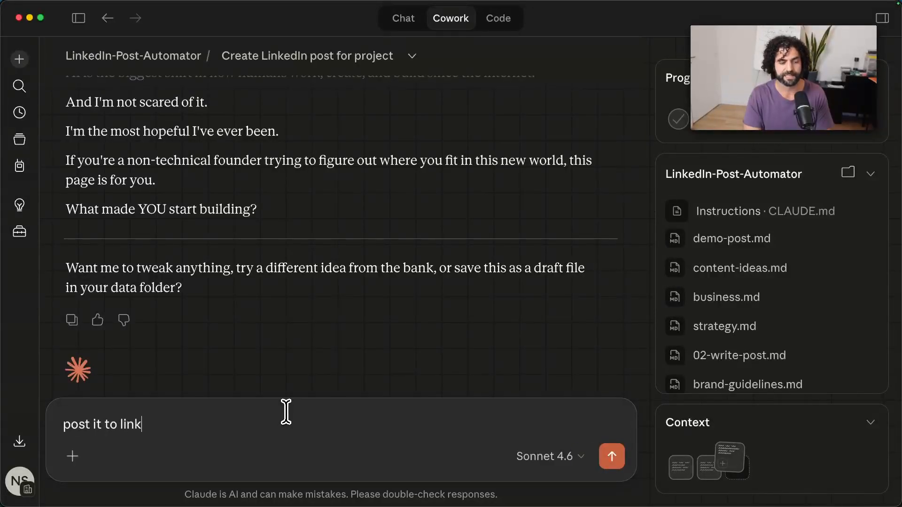
{"action": "type", "text": "edin"}
{"action": "key", "text": "Return"}
{"action": "type", "text": "\\"}
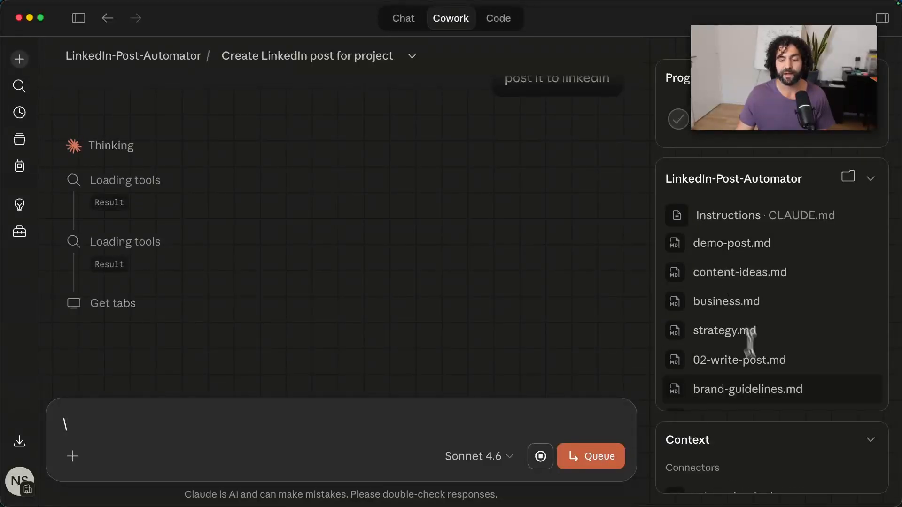
Collapse and re-expand the task's Context section, and switch to Chrome to look at the LinkedIn-Post-Automator repository page.
{"action": "left_click", "coordinate": [869, 440]}
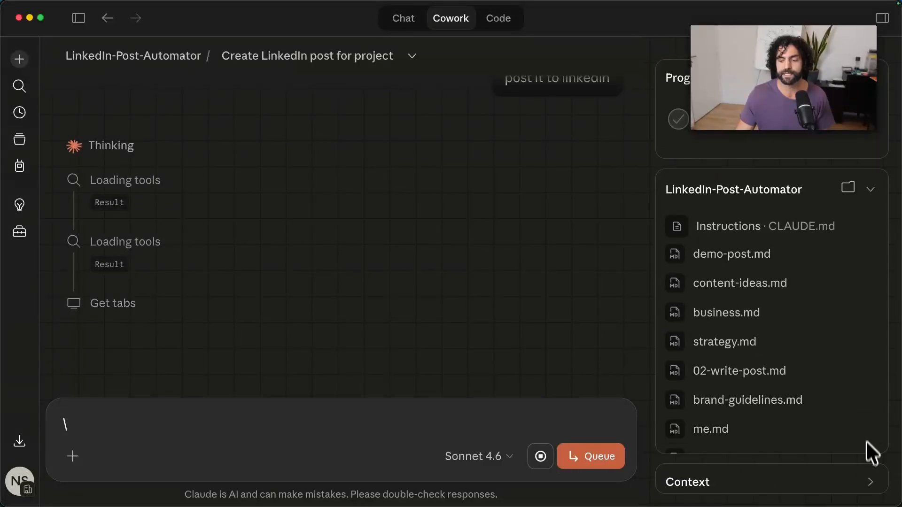
{"action": "left_click", "coordinate": [869, 488]}
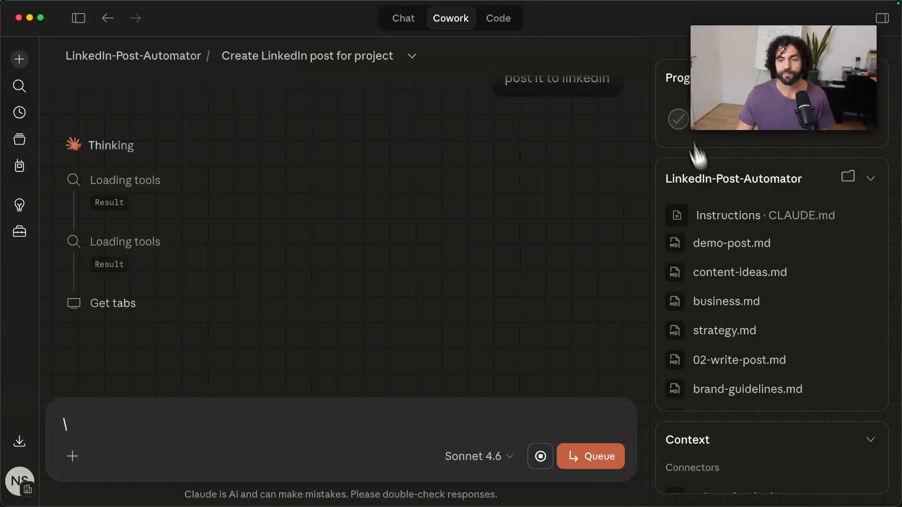
{"action": "mouse_move", "coordinate": [521, 505]}
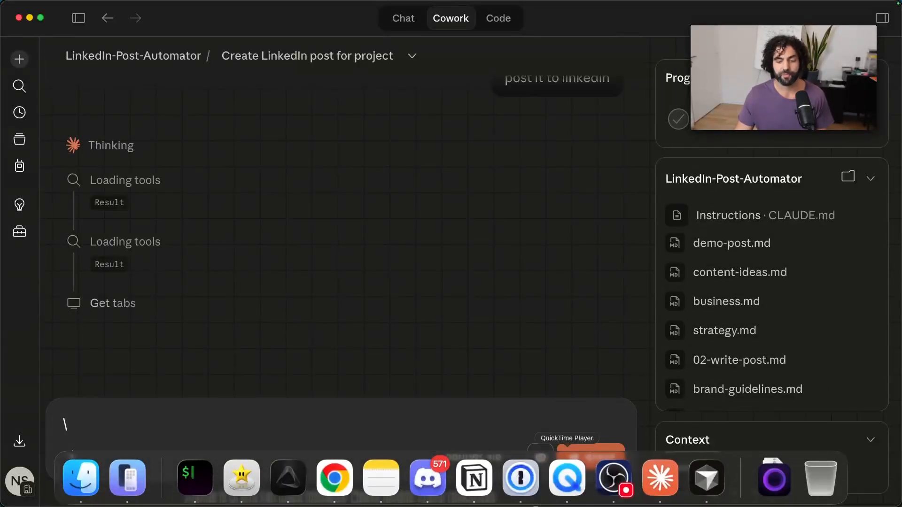
{"action": "left_click", "coordinate": [353, 504]}
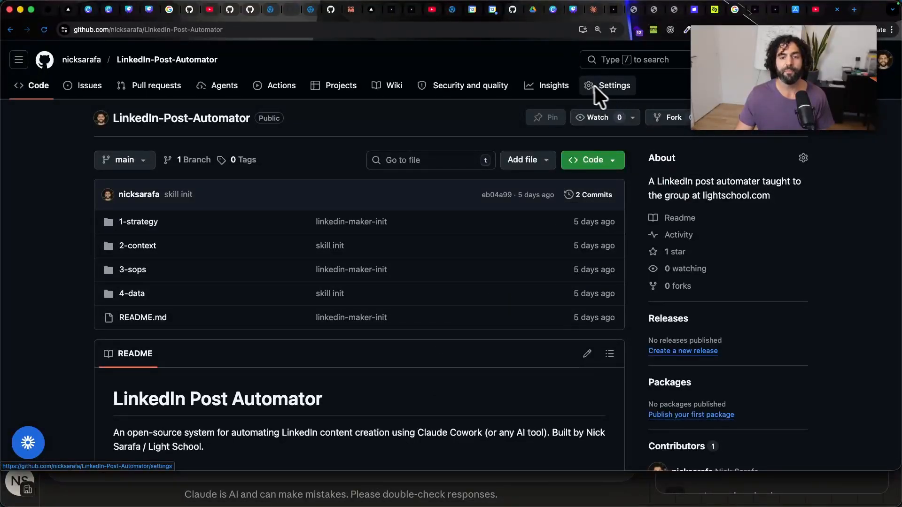
{"action": "mouse_move", "coordinate": [436, 504]}
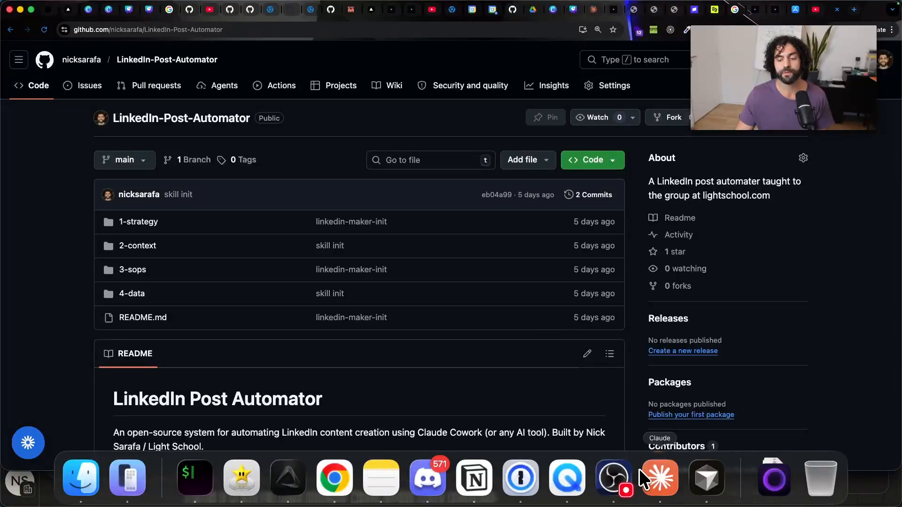
Switch back to Claude, open the account's Connectors settings and review the list of available connectors.
{"action": "left_click", "coordinate": [650, 473]}
{"action": "left_click", "coordinate": [182, 424]}
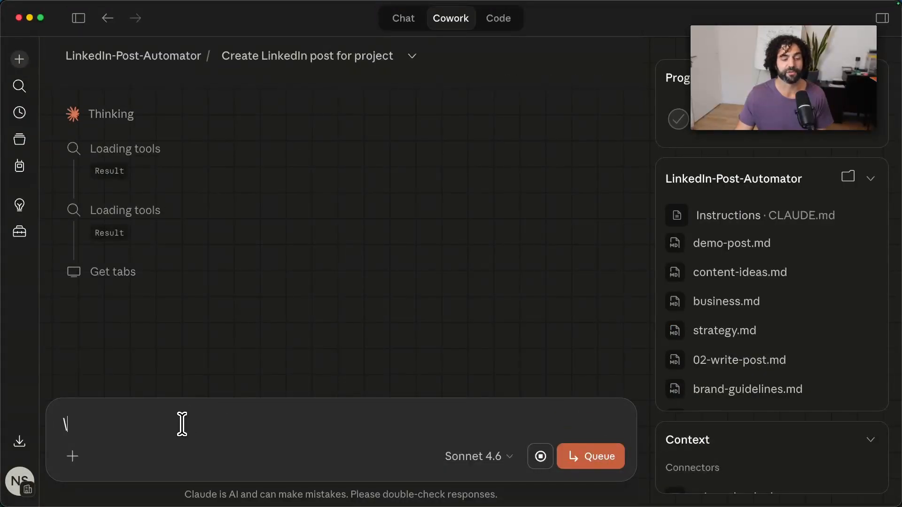
{"action": "key", "text": "BackSpace"}
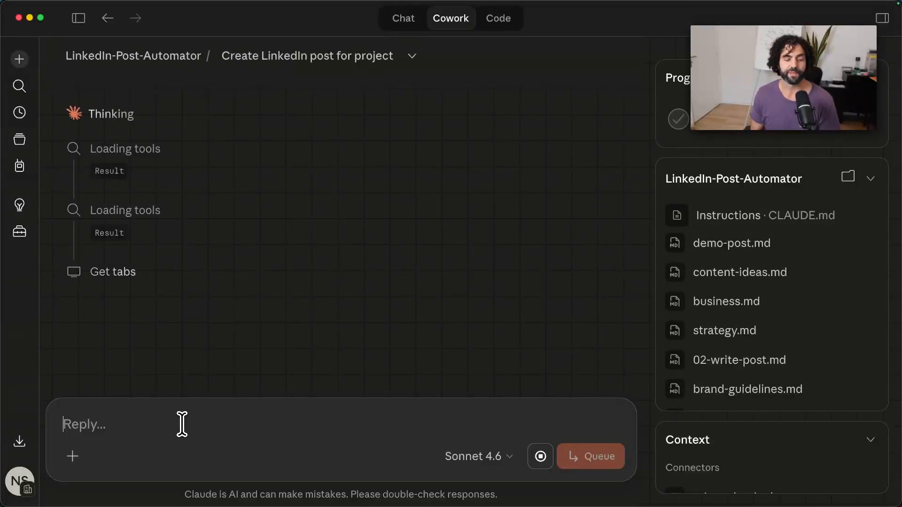
{"action": "mouse_move", "coordinate": [334, 506]}
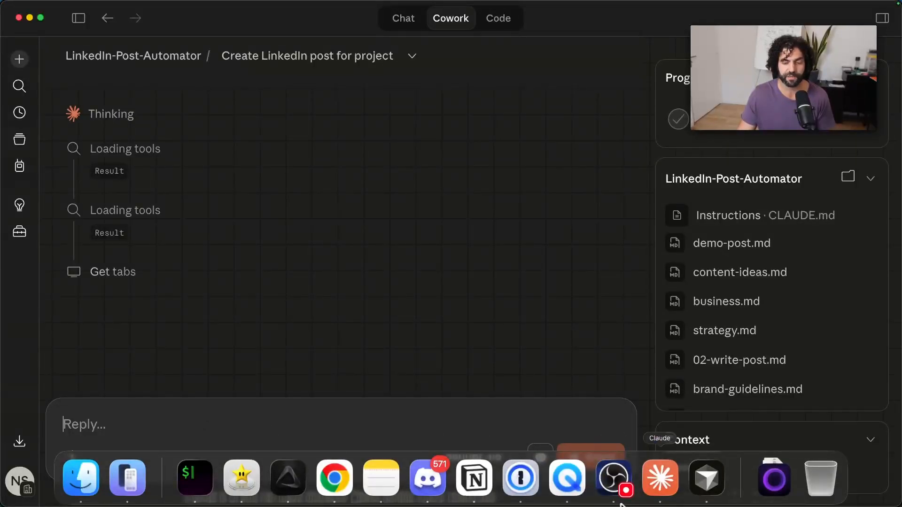
{"action": "left_click", "coordinate": [18, 479]}
{"action": "left_click", "coordinate": [92, 226]}
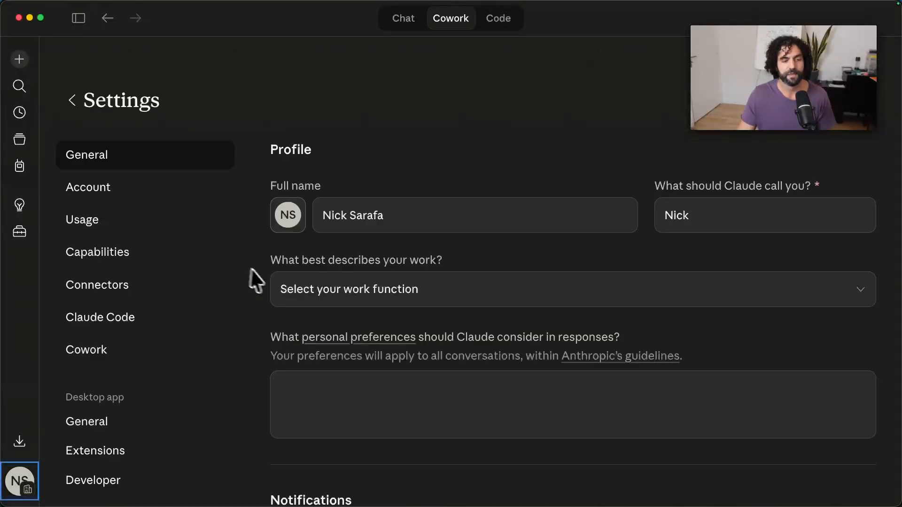
{"action": "left_click", "coordinate": [155, 287]}
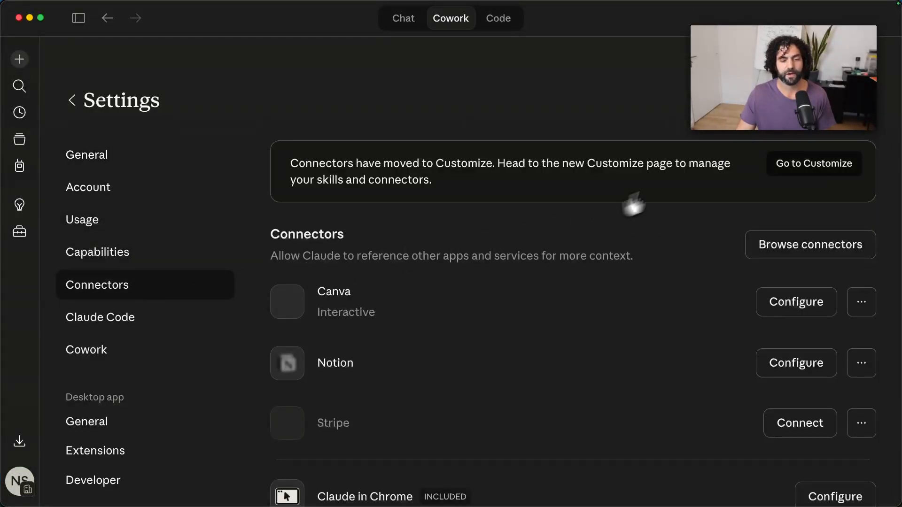
{"action": "scroll", "coordinate": [667, 275], "scroll_direction": "down", "scroll_amount": 5}
{"action": "scroll", "coordinate": [668, 274], "scroll_direction": "down", "scroll_amount": 2}
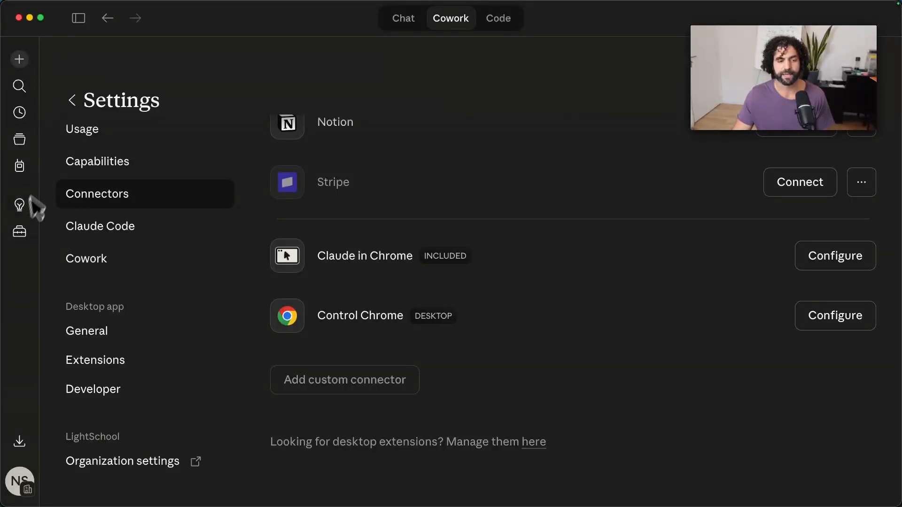
Reopen the Connectors settings and examine the Claude in Chrome and Control Chrome entries.
{"action": "left_click", "coordinate": [19, 485]}
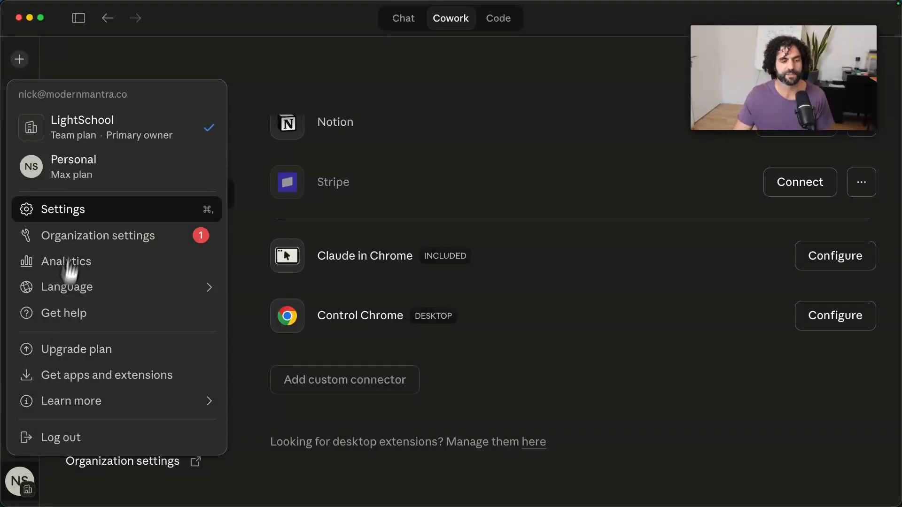
{"action": "left_click", "coordinate": [83, 210]}
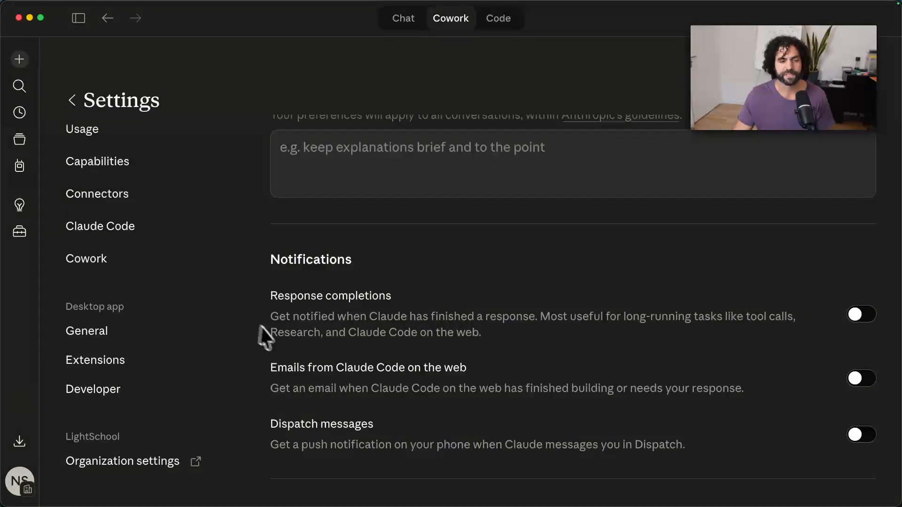
{"action": "left_click", "coordinate": [151, 205]}
{"action": "scroll", "coordinate": [437, 320], "scroll_direction": "down", "scroll_amount": 1}
{"action": "scroll", "coordinate": [752, 282], "scroll_direction": "up", "scroll_amount": 5}
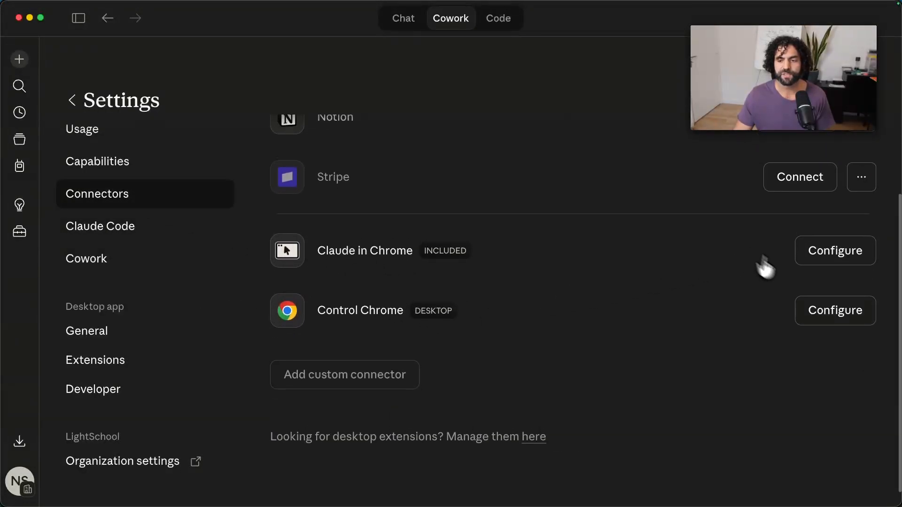
{"action": "scroll", "coordinate": [663, 278], "scroll_direction": "down", "scroll_amount": 3}
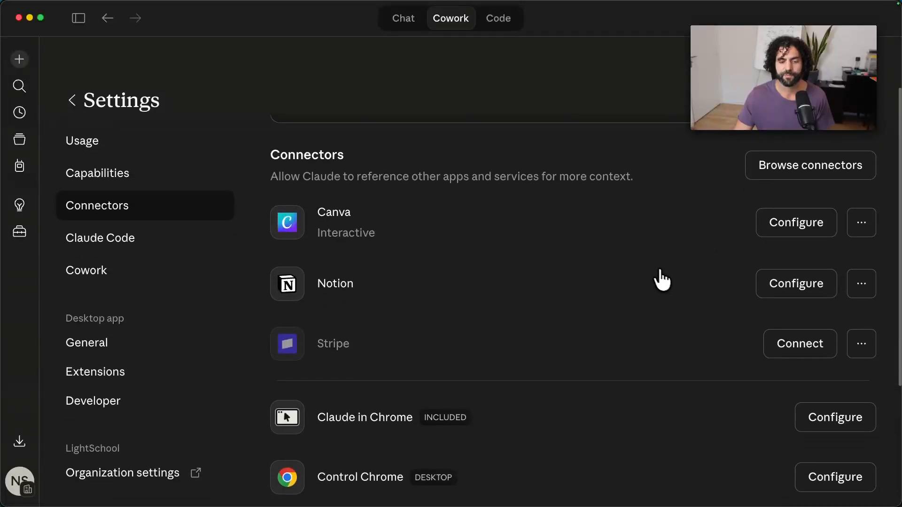
{"action": "scroll", "coordinate": [597, 319], "scroll_direction": "up", "scroll_amount": 5}
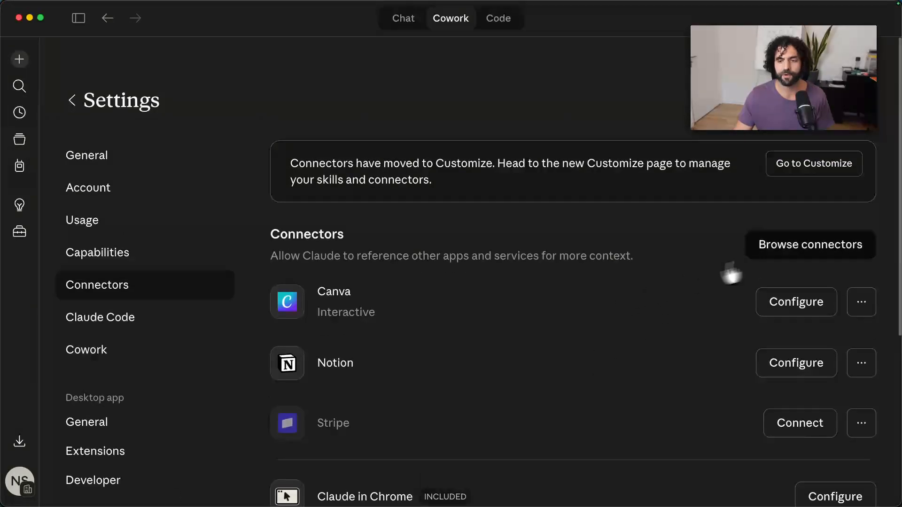
Search the connector directory for "chrome" and close the directory.
{"action": "left_click", "coordinate": [791, 248]}
{"action": "left_click", "coordinate": [359, 105]}
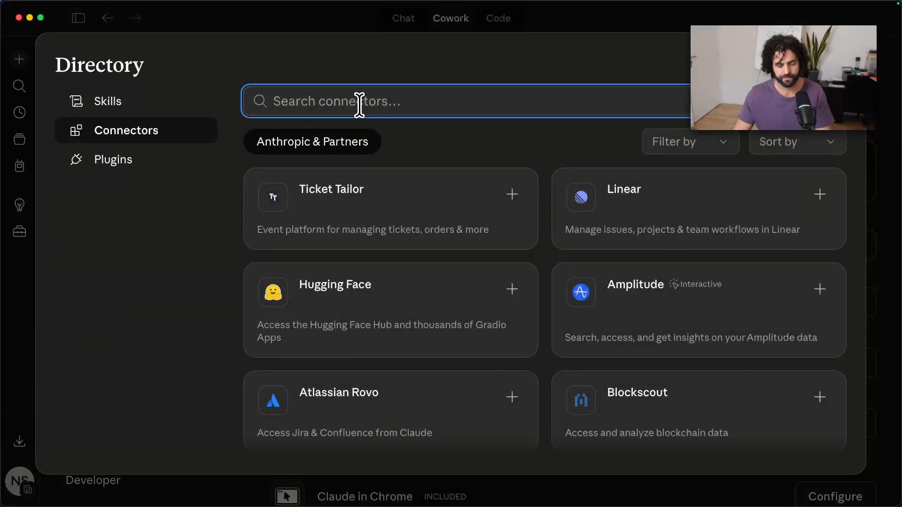
{"action": "type", "text": "chrome"}
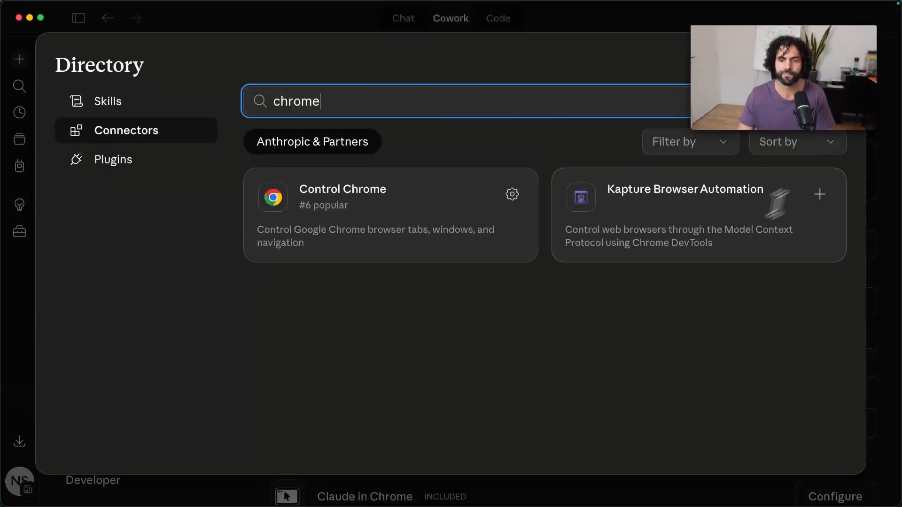
{"action": "left_click", "coordinate": [840, 65]}
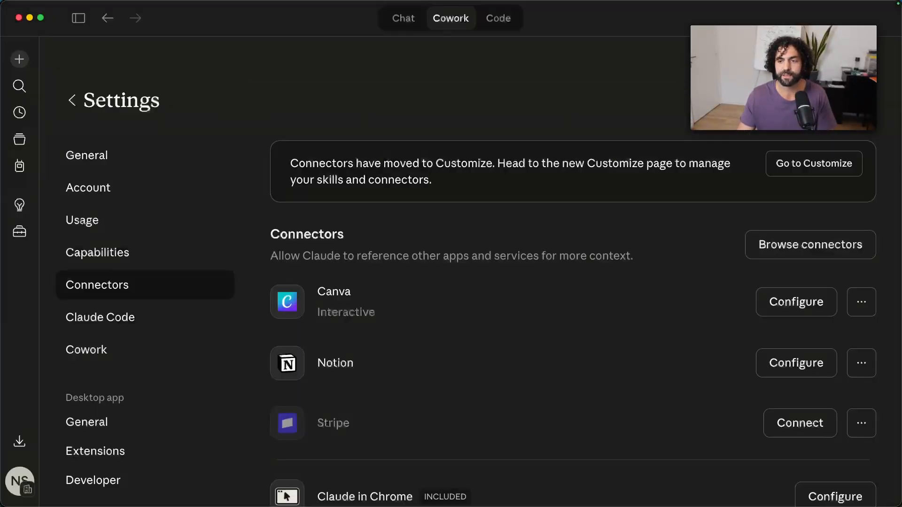
Switch to Chrome, log in to the Claude extension with the personal organization and authorize its access to the Claude account.
{"action": "left_click", "coordinate": [338, 482]}
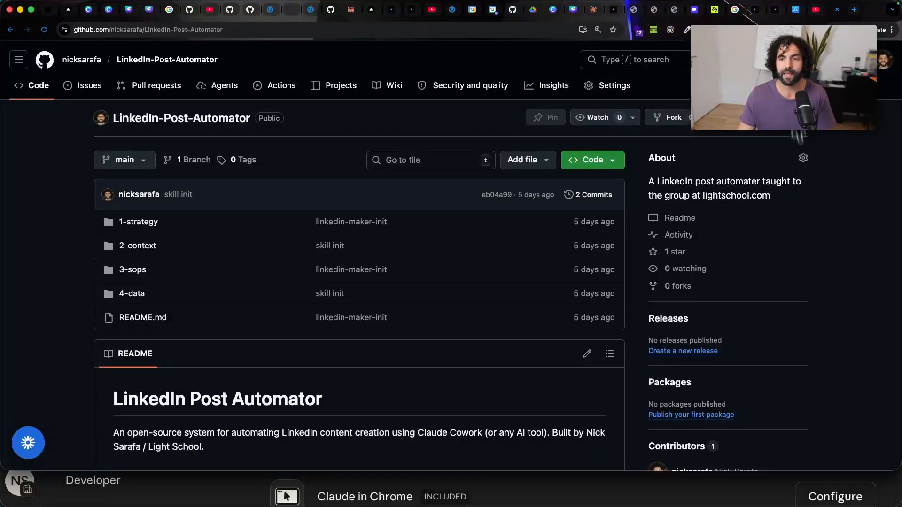
{"action": "left_click", "coordinate": [773, 30]}
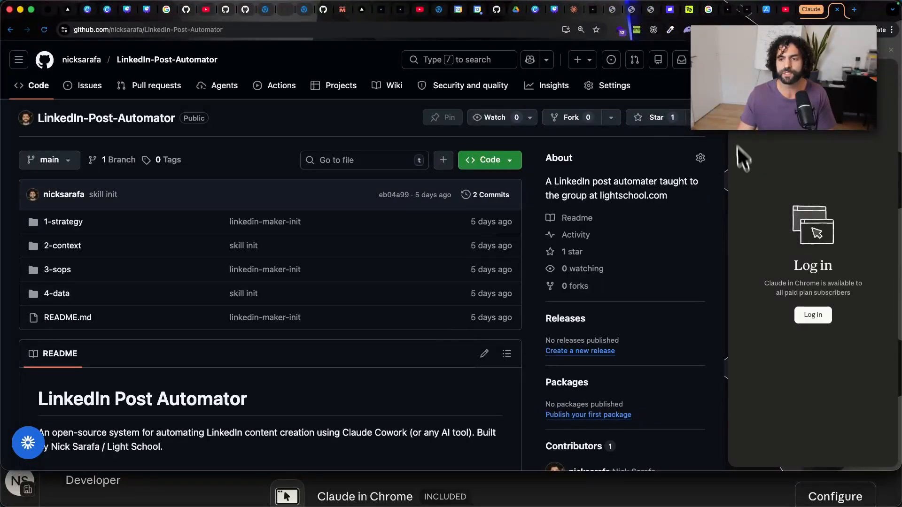
{"action": "left_click", "coordinate": [805, 319]}
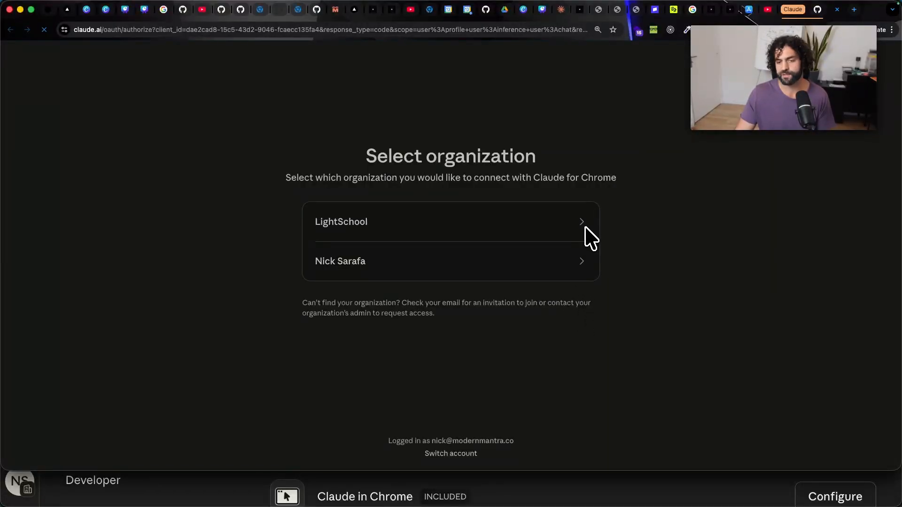
{"action": "left_click", "coordinate": [580, 261]}
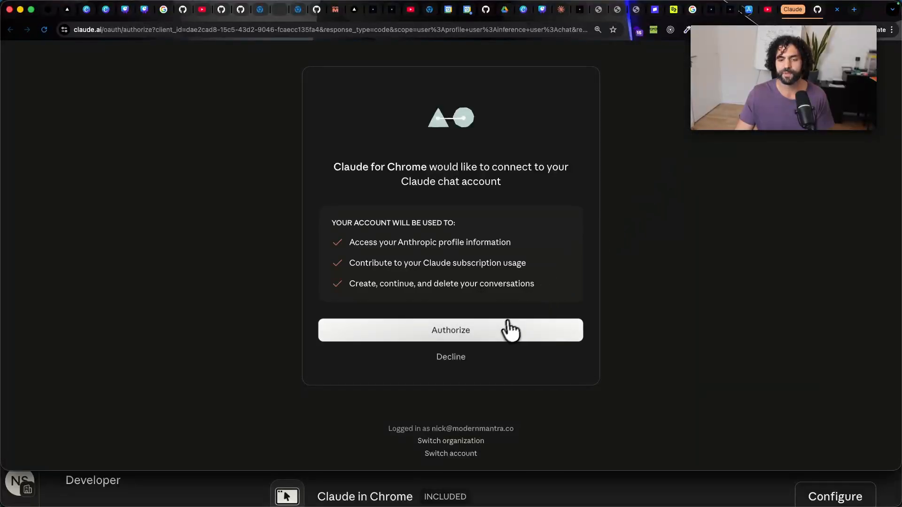
{"action": "left_click", "coordinate": [517, 329]}
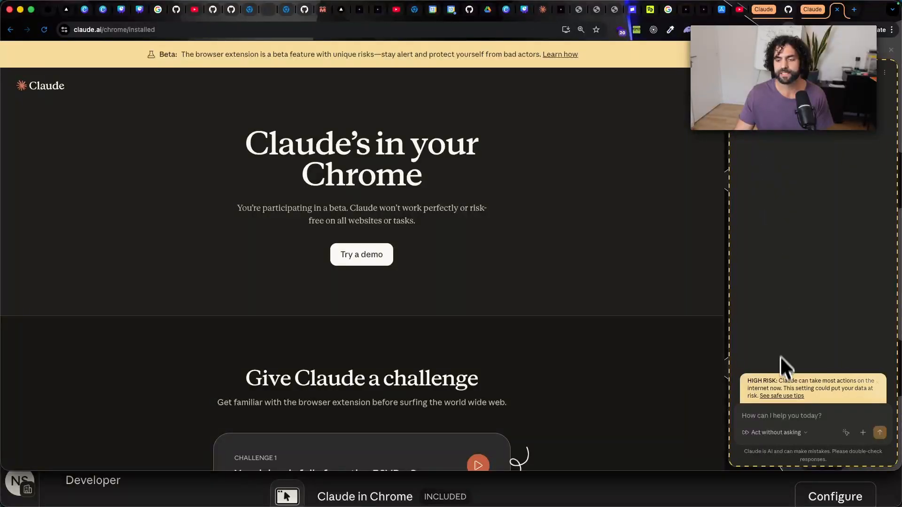
Check the Claude extension's permission mode, and close the GitHub repository tab and the extension's welcome tab.
{"action": "left_click", "coordinate": [783, 435]}
{"action": "mouse_move", "coordinate": [544, 488]}
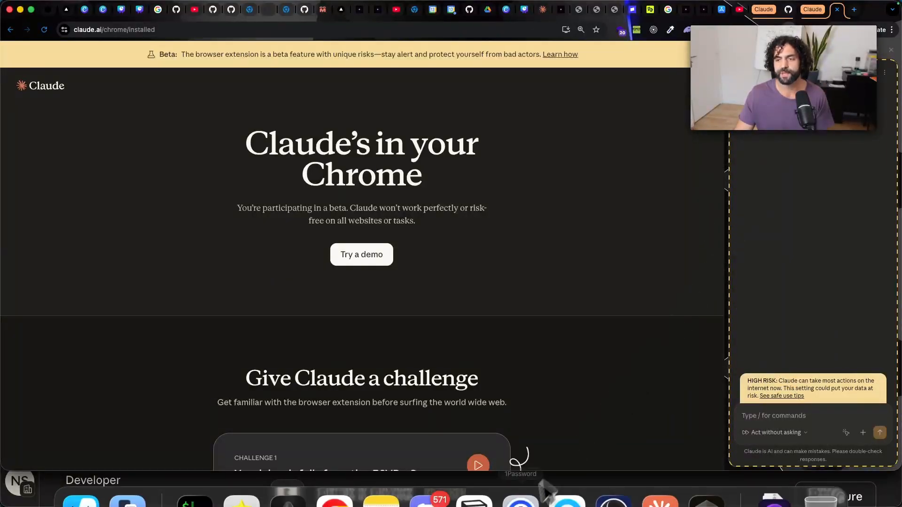
{"action": "left_click", "coordinate": [769, 12]}
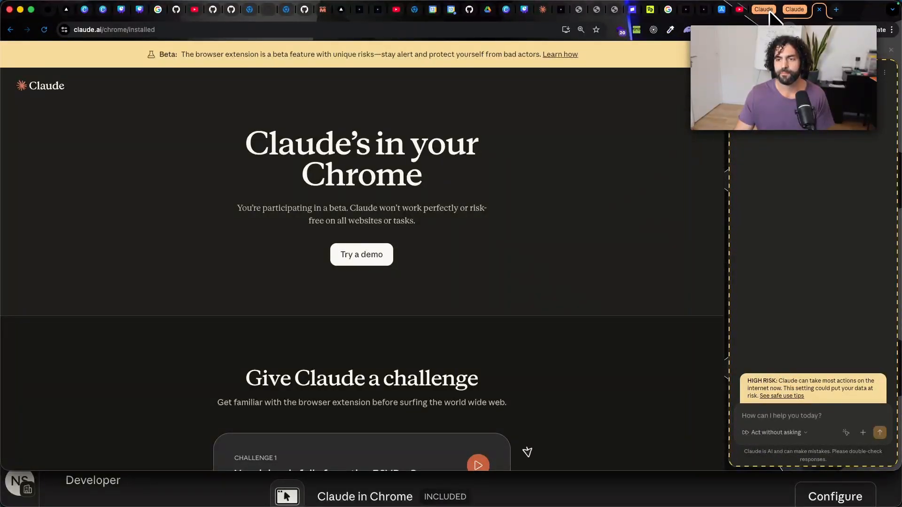
{"action": "left_click", "coordinate": [819, 10]}
Return to Claude and open the "Create LinkedIn post for project" task in the LinkedIn-Post-Automator project.
{"action": "mouse_move", "coordinate": [557, 486]}
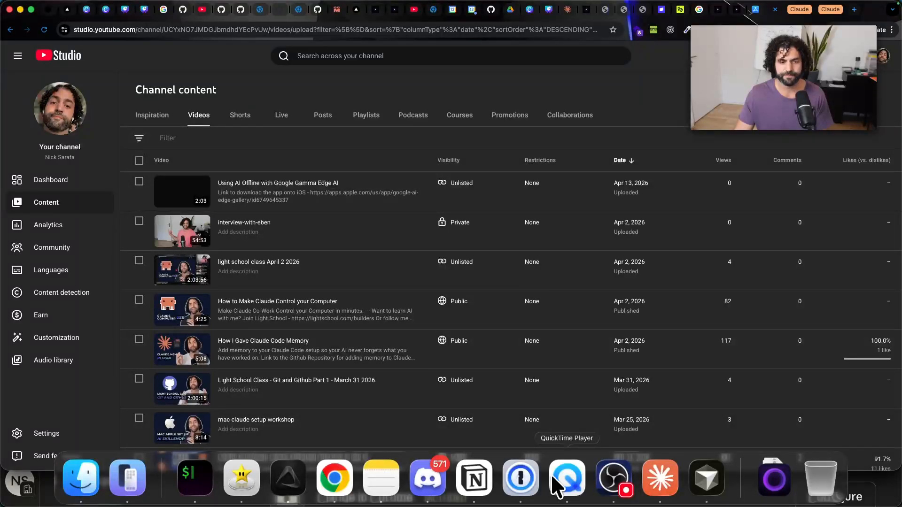
{"action": "left_click", "coordinate": [641, 472]}
{"action": "scroll", "coordinate": [411, 282], "scroll_direction": "down", "scroll_amount": 3}
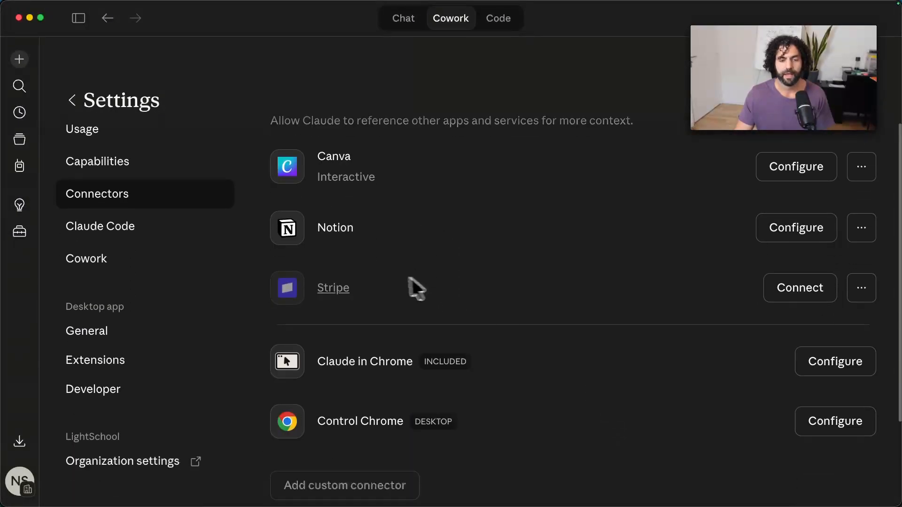
{"action": "left_click", "coordinate": [74, 23]}
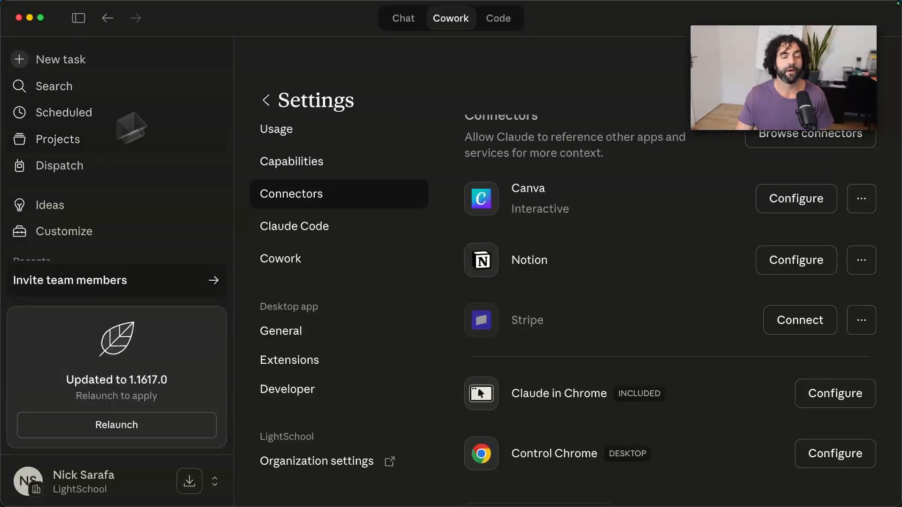
{"action": "left_click", "coordinate": [110, 141]}
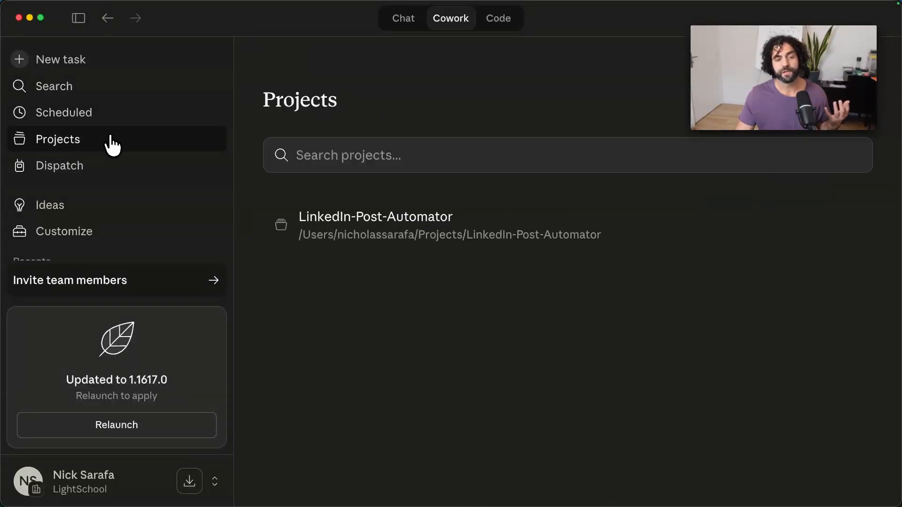
{"action": "left_click", "coordinate": [402, 234]}
{"action": "left_click", "coordinate": [367, 344]}
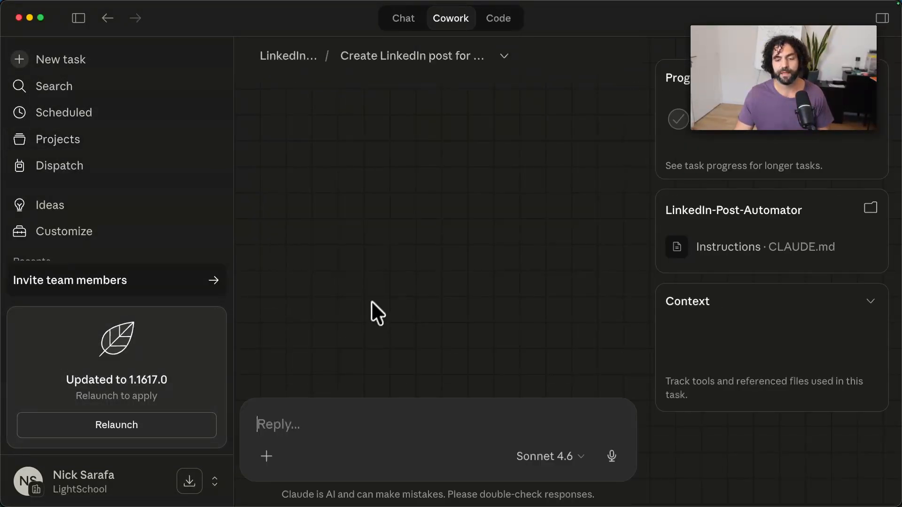
Read back through the generated LinkedIn post and collapse the sidebar.
{"action": "scroll", "coordinate": [392, 247], "scroll_direction": "up", "scroll_amount": 10}
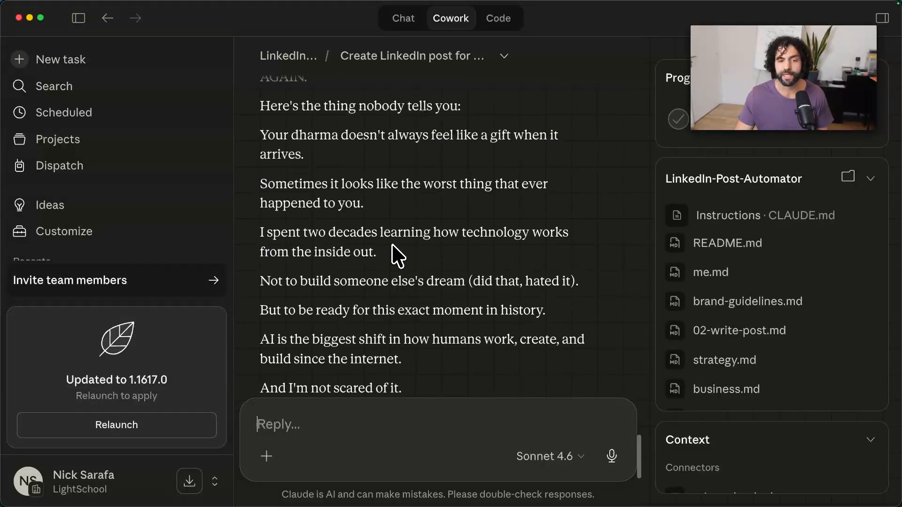
{"action": "scroll", "coordinate": [392, 245], "scroll_direction": "up", "scroll_amount": 5}
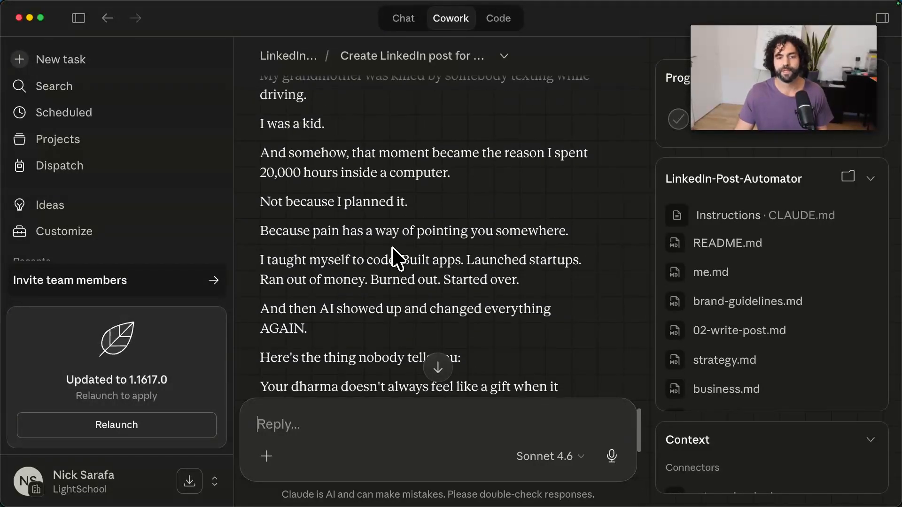
{"action": "scroll", "coordinate": [394, 253], "scroll_direction": "down", "scroll_amount": 15}
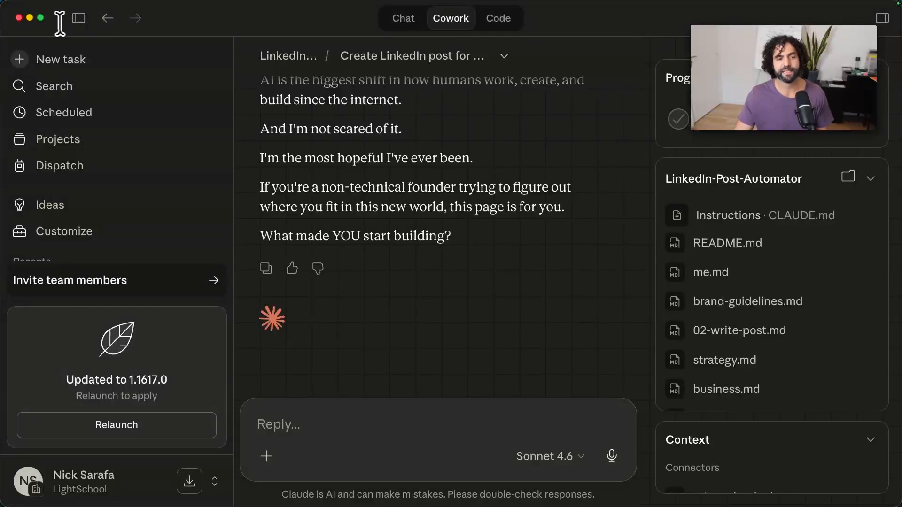
{"action": "left_click", "coordinate": [78, 18]}
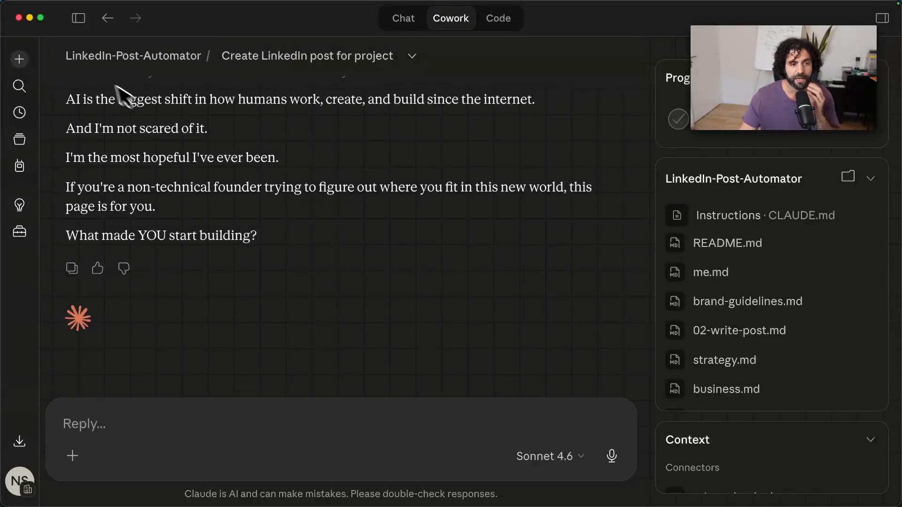
Open the LinkedIn-Post-Automator project page and look through its context folder, collapsing the folder again.
{"action": "left_click", "coordinate": [78, 19]}
{"action": "left_click", "coordinate": [120, 141]}
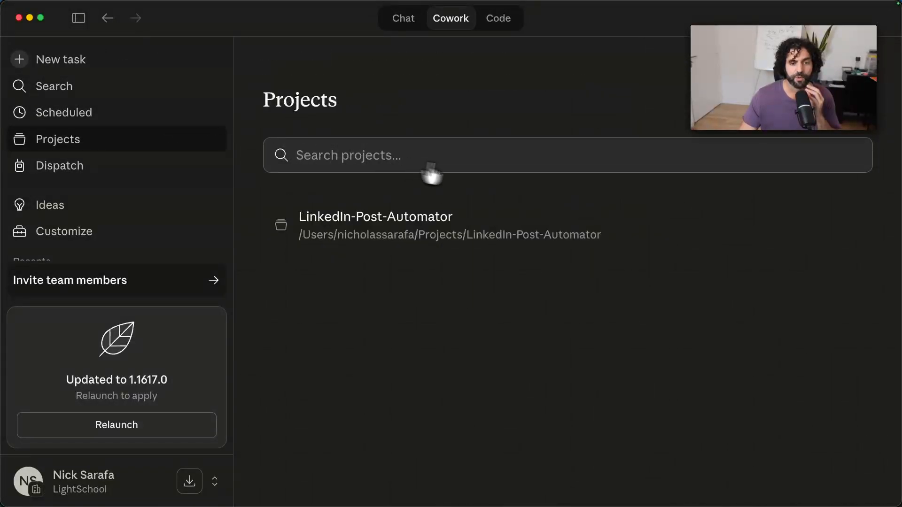
{"action": "left_click", "coordinate": [558, 219]}
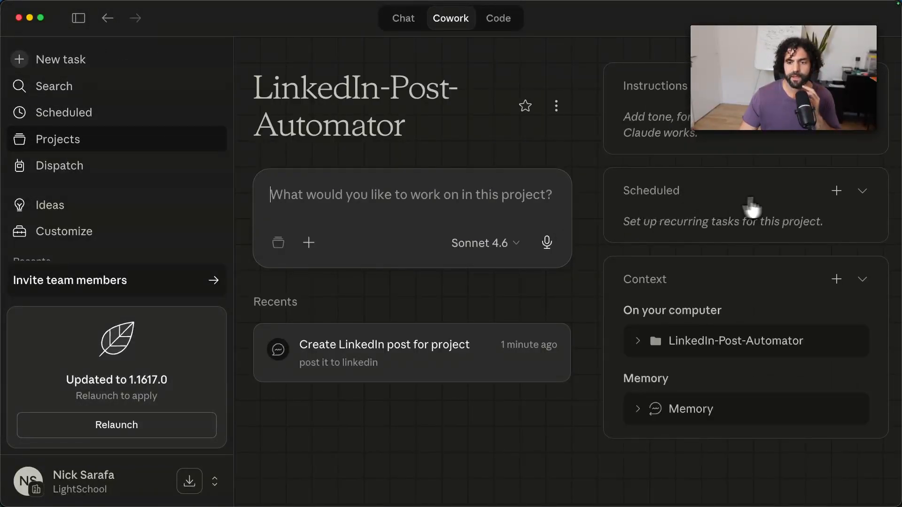
{"action": "left_click", "coordinate": [79, 18]}
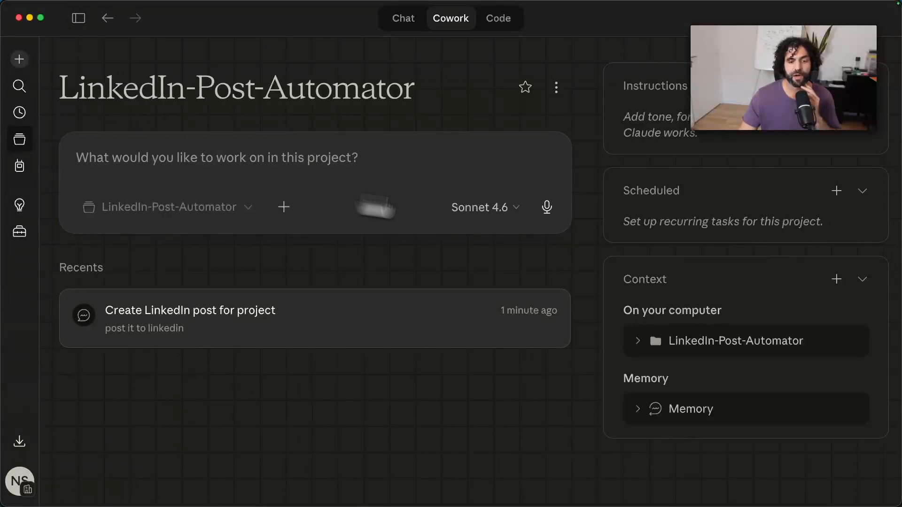
{"action": "left_click", "coordinate": [637, 345]}
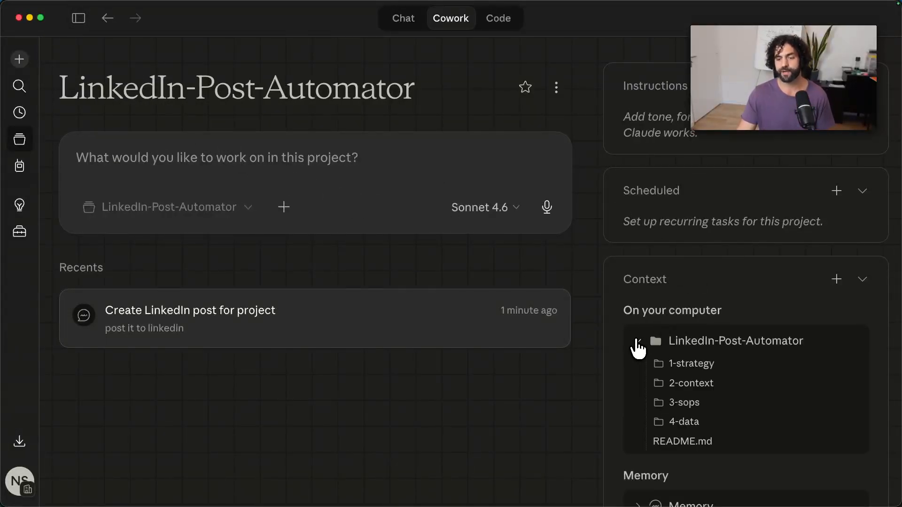
{"action": "left_click", "coordinate": [638, 346]}
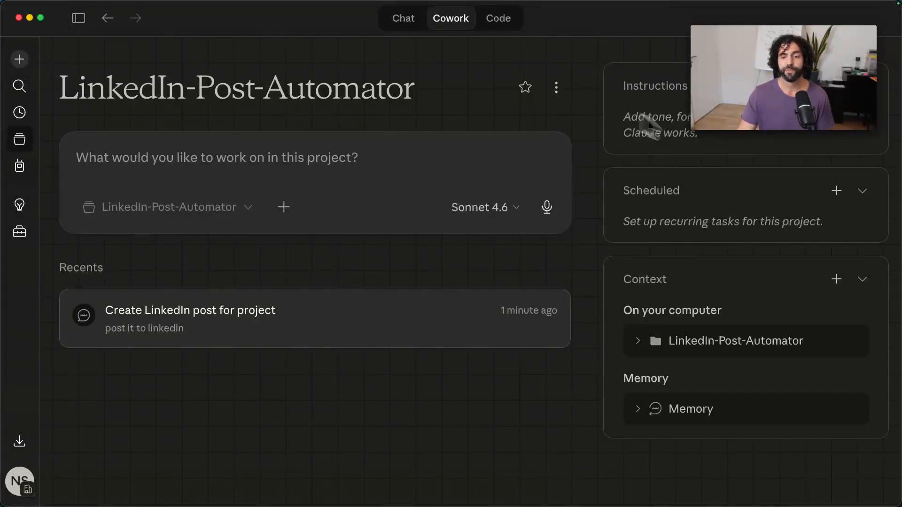
Start a new scheduled task for the project, with the name "Post to LinkedIn Daily" and the description "Post to Linkedin Daily".
{"action": "left_click", "coordinate": [837, 193]}
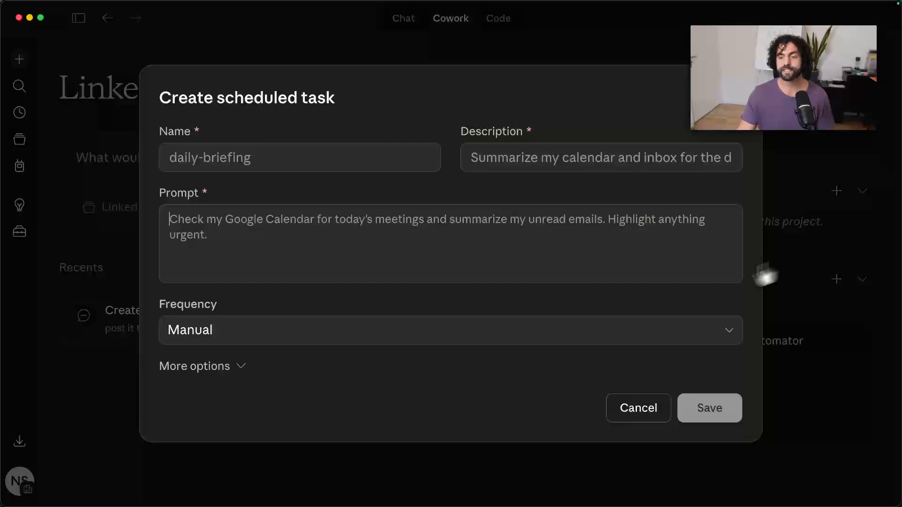
{"action": "left_click", "coordinate": [345, 158]}
{"action": "type", "text": "Post to LinkedIn"}
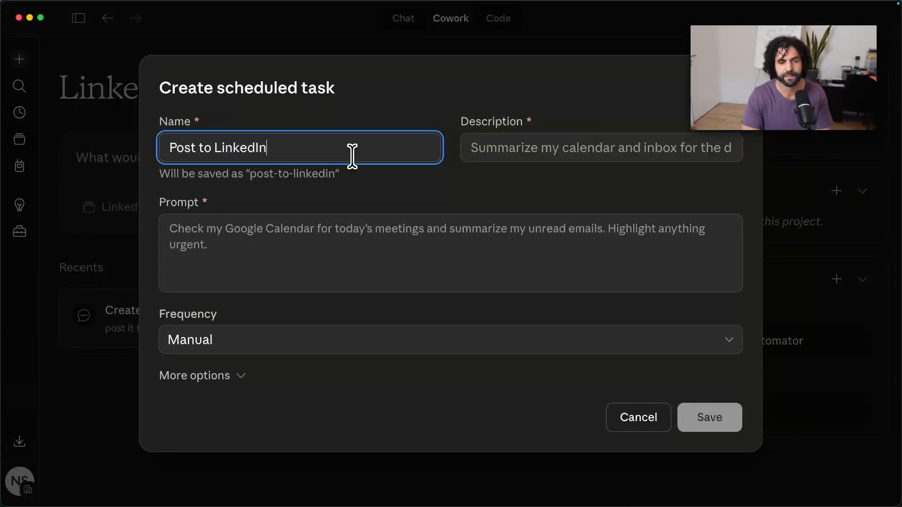
{"action": "type", "text": " Daily"}
{"action": "left_click", "coordinate": [520, 149]}
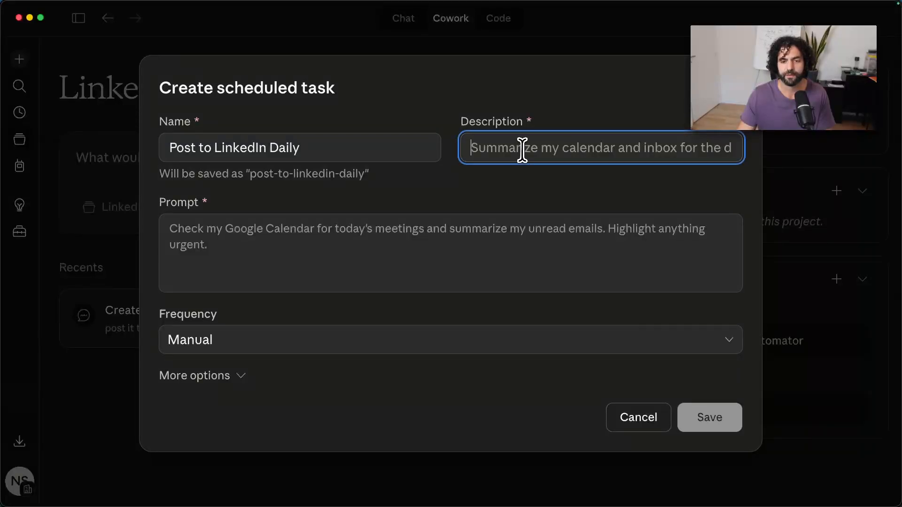
{"action": "type", "text": "Post to Linkedin Daily"}
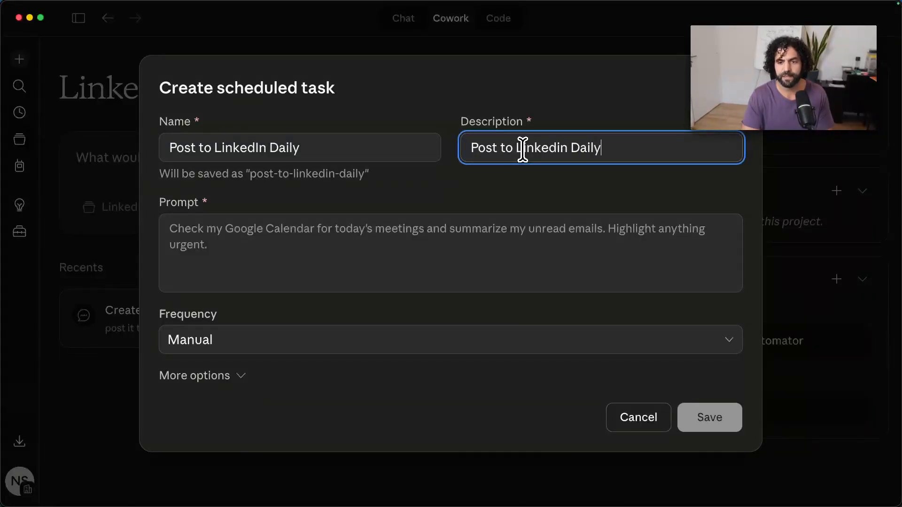
Dictate the scheduled task's prompt: "The automation and the projects you post to LinkedIn do.".
{"action": "left_click", "coordinate": [484, 248]}
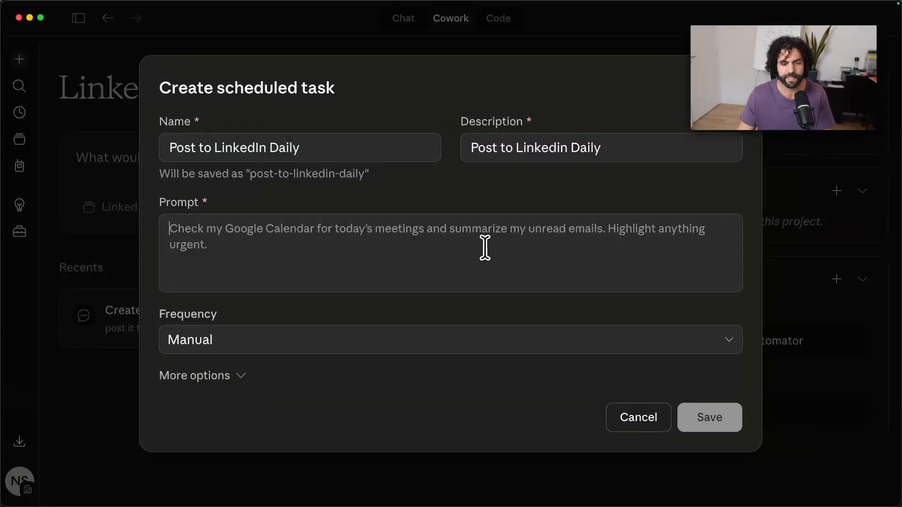
{"action": "key", "text": "alt+space"}
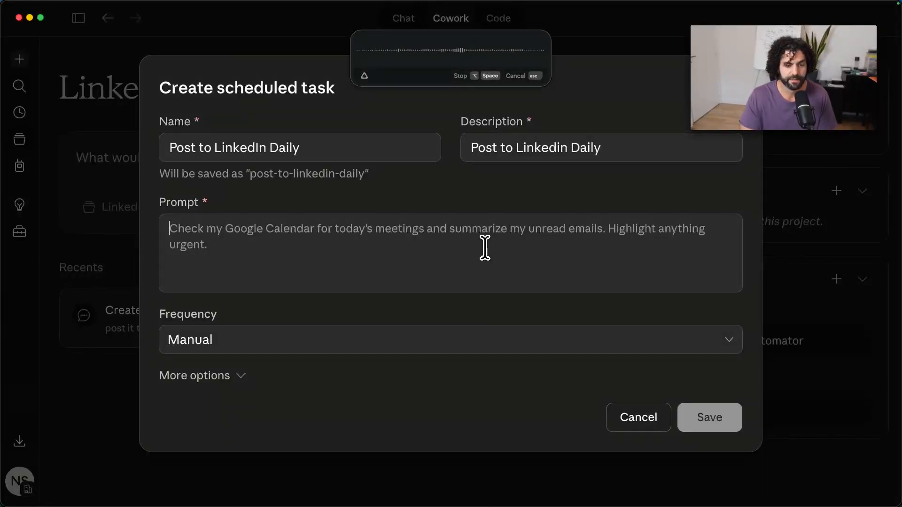
{"action": "key", "text": "alt+space"}
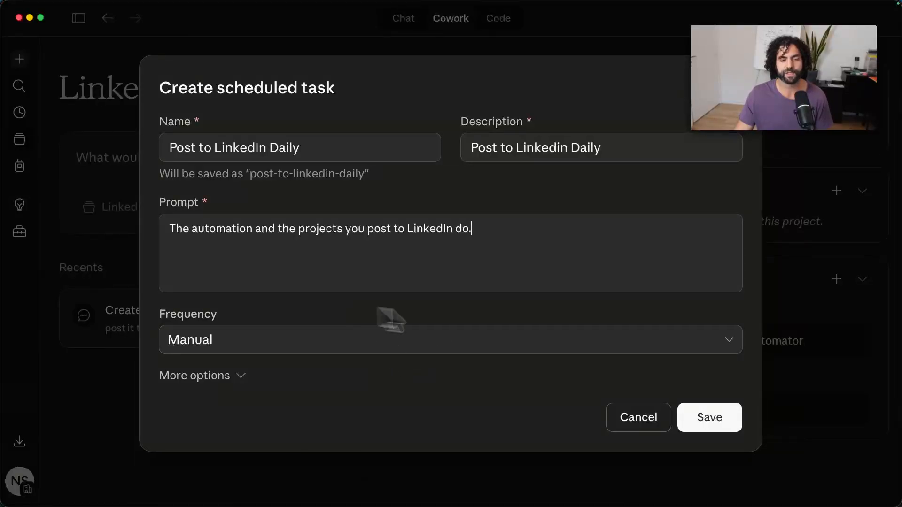
Set the task to run daily at 09:00, choose its model in the additional options, and save the scheduled task.
{"action": "left_click", "coordinate": [559, 346]}
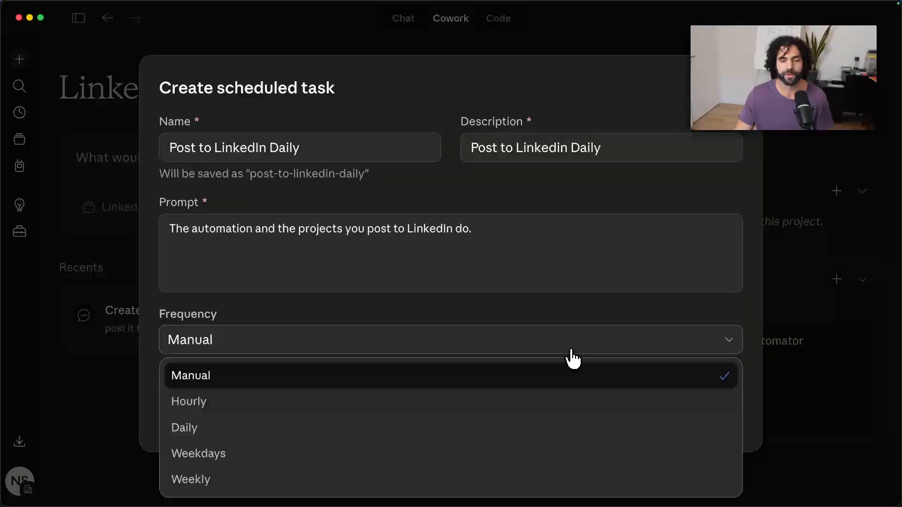
{"action": "left_click", "coordinate": [212, 427]}
{"action": "left_click", "coordinate": [181, 361]}
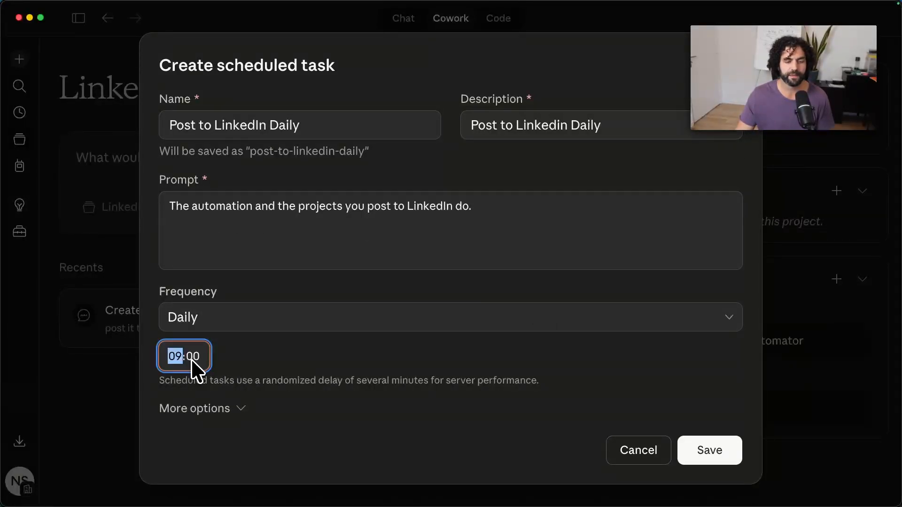
{"action": "left_click", "coordinate": [203, 409]}
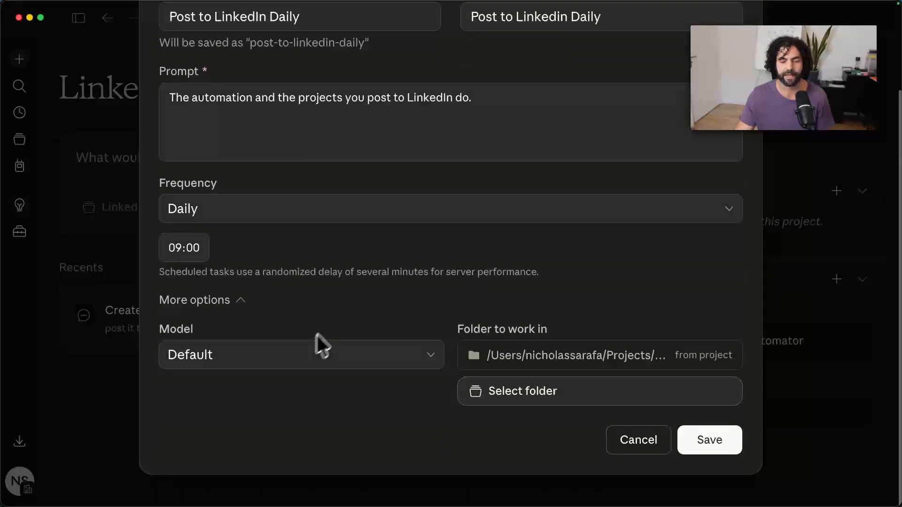
{"action": "left_click", "coordinate": [347, 359]}
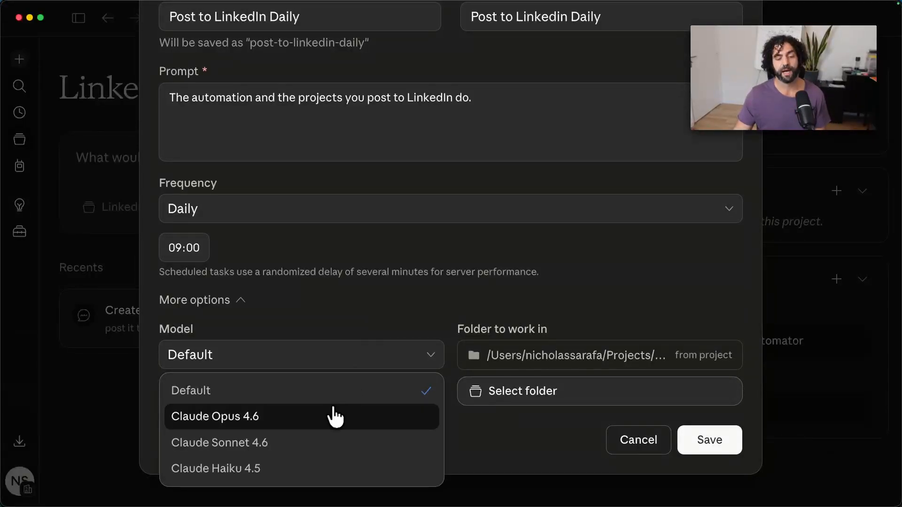
{"action": "left_click", "coordinate": [301, 429]}
{"action": "left_click", "coordinate": [709, 440]}
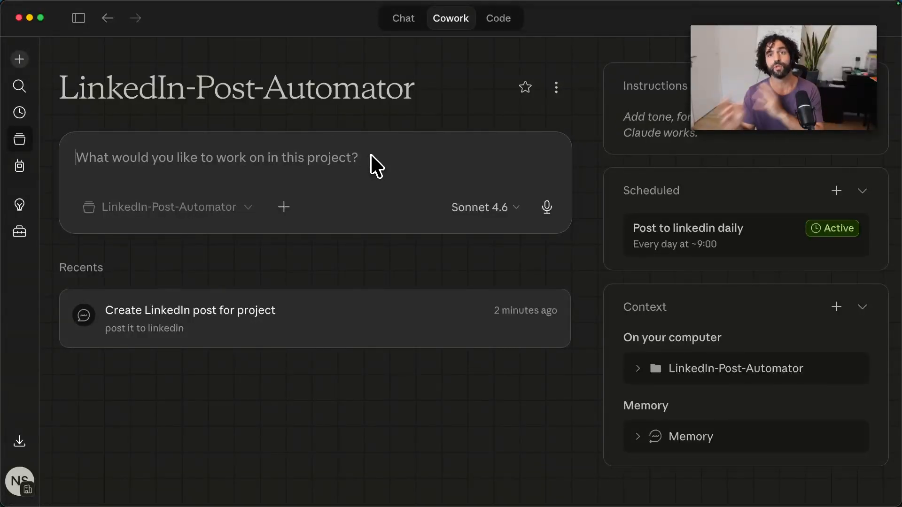
Switch to Cursor and look through the project's 2-context files, opening business.md and me.md.
{"action": "mouse_move", "coordinate": [381, 493]}
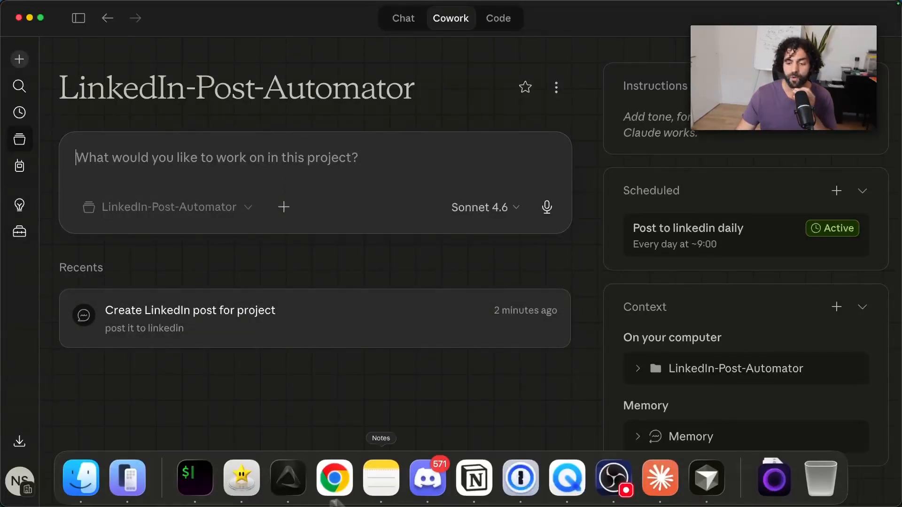
{"action": "left_click", "coordinate": [710, 477]}
{"action": "scroll", "coordinate": [182, 250], "scroll_direction": "up", "scroll_amount": 5}
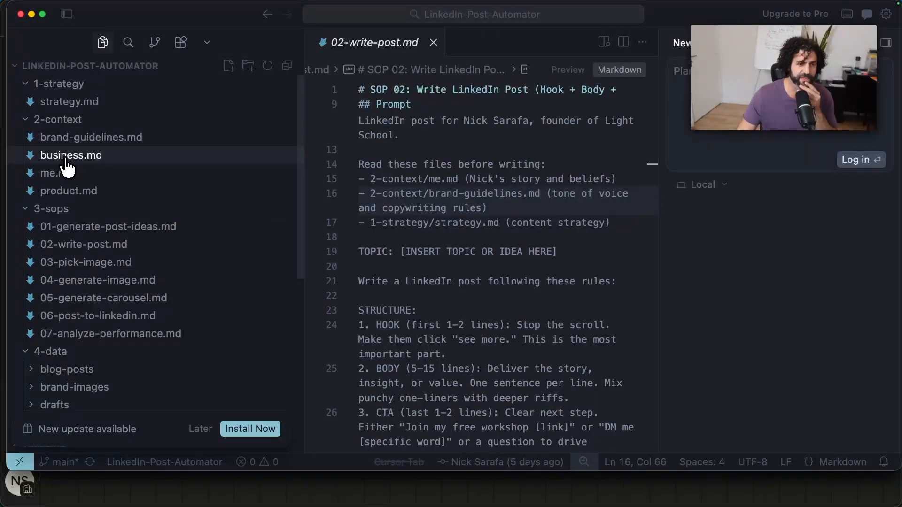
{"action": "left_click", "coordinate": [67, 162]}
{"action": "left_click", "coordinate": [75, 175]}
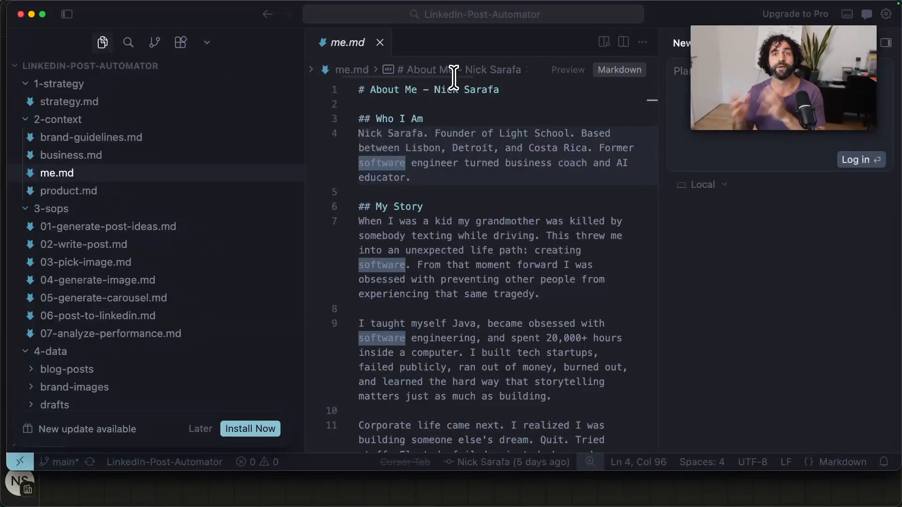
{"action": "mouse_move", "coordinate": [474, 488]}
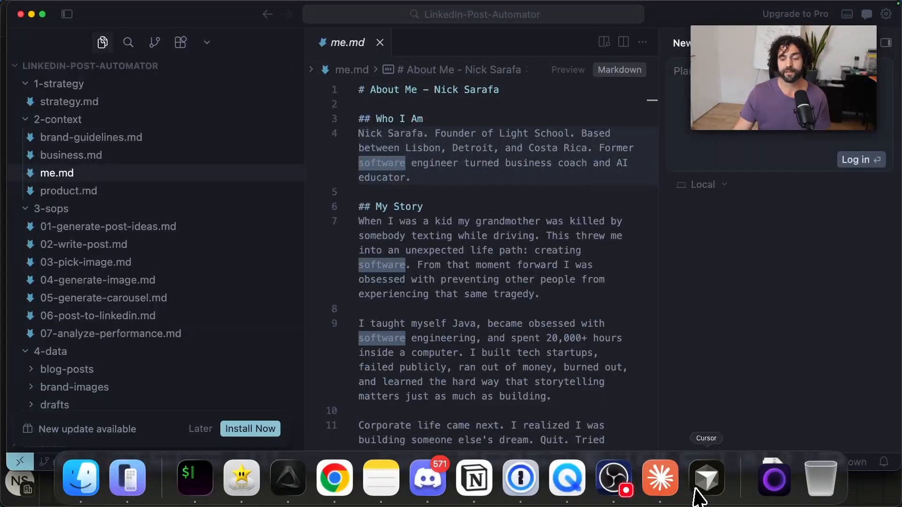